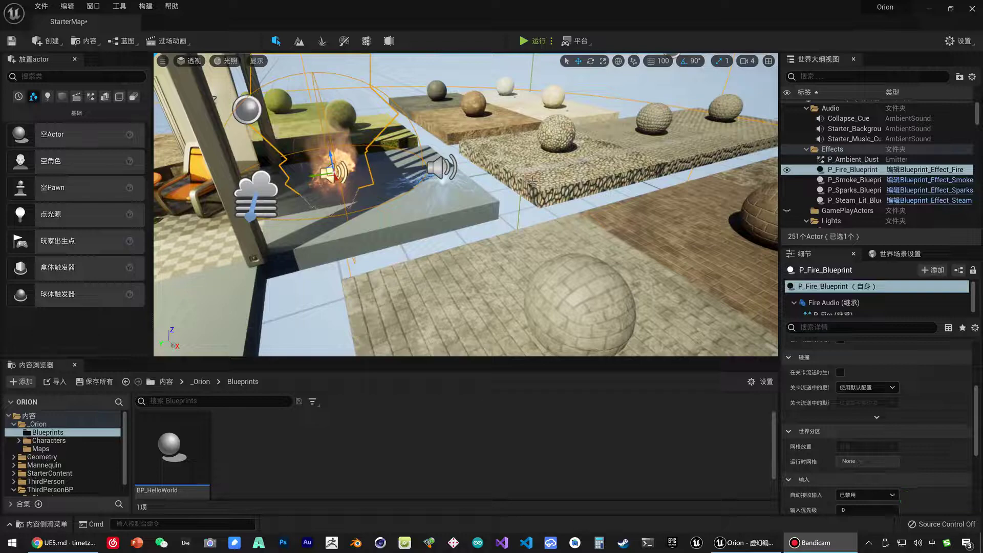
Step: Inspect the level, selecting the cobblestone floor slab, P_Fire_Blueprint effect and MaterialSphere
{"action": "left_click", "coordinate": [563, 154]}
{"action": "mouse_move", "coordinate": [353, 272]}
{"action": "right_mouse_down"}
{"action": "mouse_move", "coordinate": [514, 288]}
{"action": "mouse_move", "coordinate": [487, 277]}
{"action": "mouse_move", "coordinate": [496, 290]}
{"action": "mouse_move", "coordinate": [512, 287]}
{"action": "mouse_move", "coordinate": [517, 255]}
{"action": "right_mouse_up"}
{"action": "left_click", "coordinate": [481, 272]}
{"action": "left_click", "coordinate": [533, 237]}
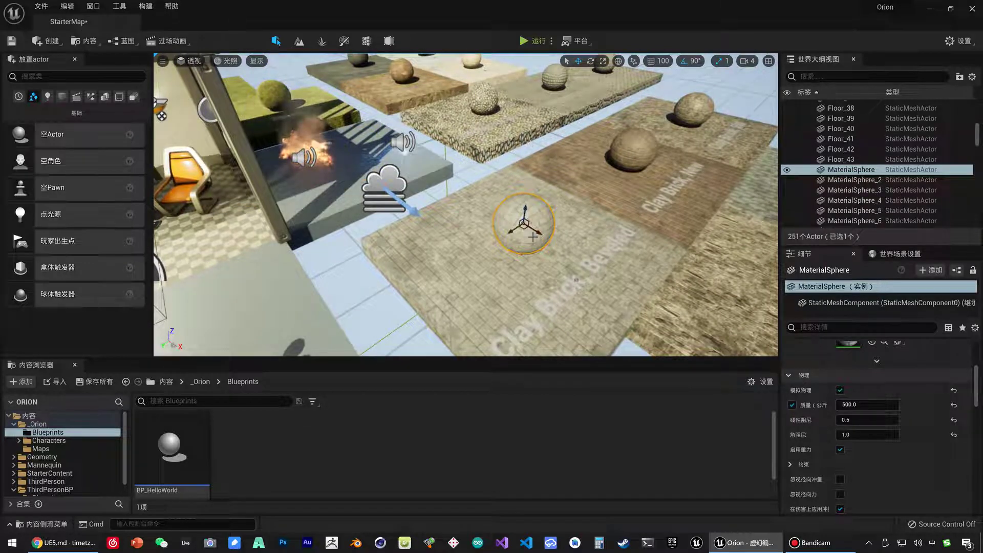
{"action": "right_click_drag", "start_coordinate": [352, 244], "coordinate": [501, 241]}
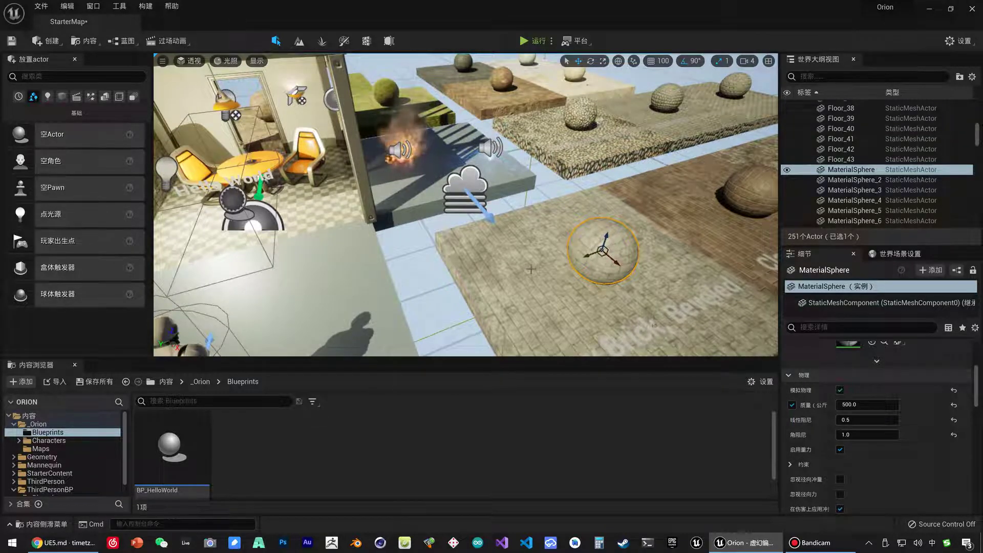
{"action": "right_click_drag", "start_coordinate": [491, 279], "coordinate": [488, 278]}
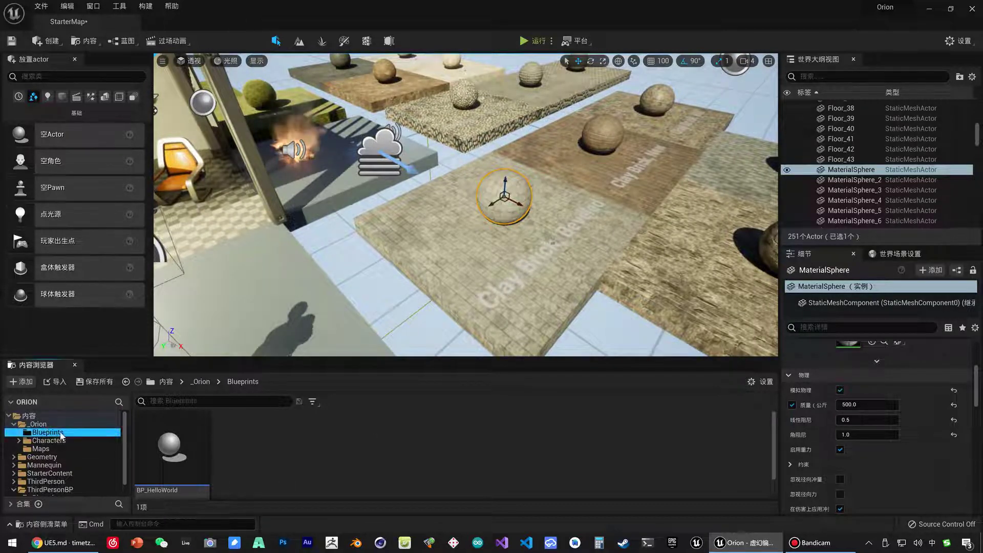
Step: Create an Actor-based Blueprint class named BP_Fireball in Blueprints and open it
{"action": "right_click", "coordinate": [237, 459]}
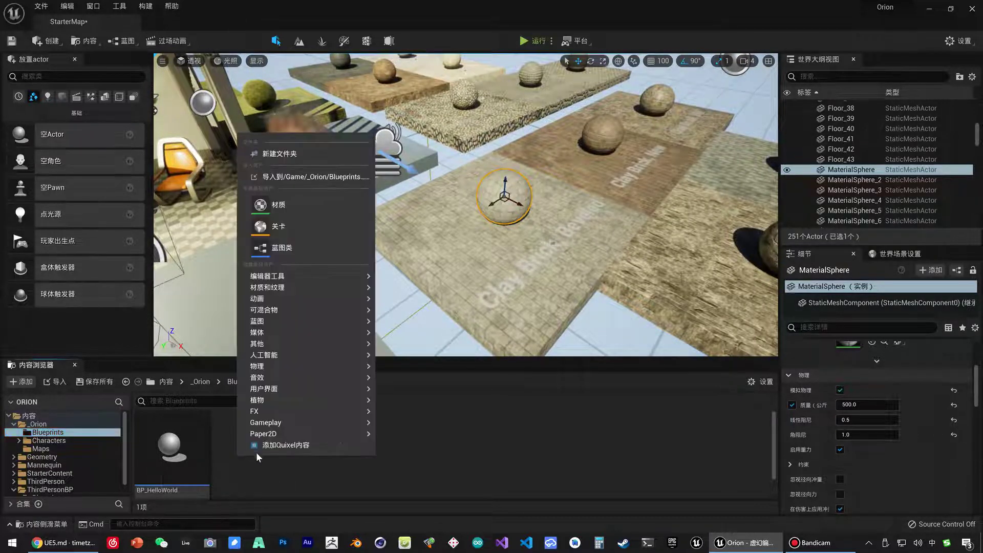
{"action": "left_click", "coordinate": [290, 251]}
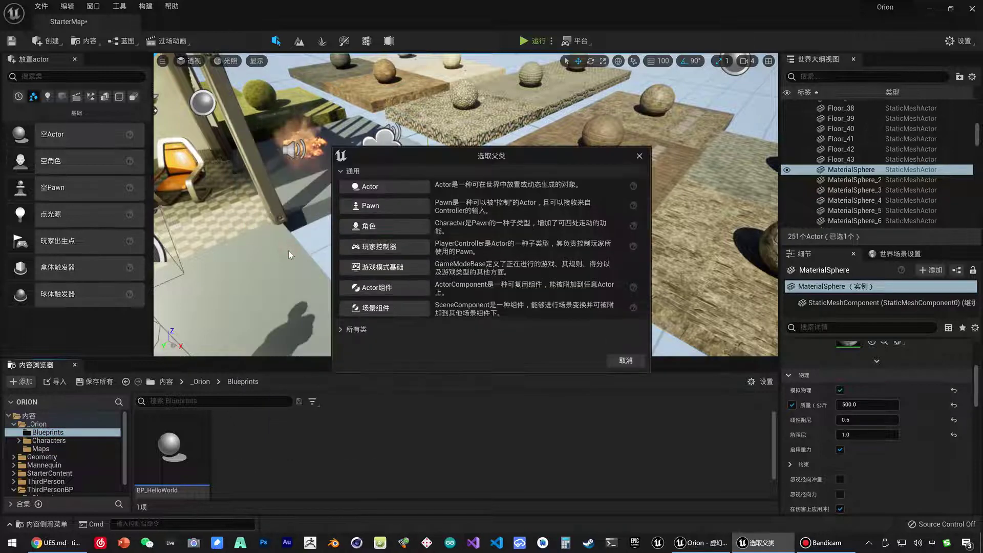
{"action": "left_click", "coordinate": [372, 186]}
{"action": "type", "text": "BP_Fireba"}
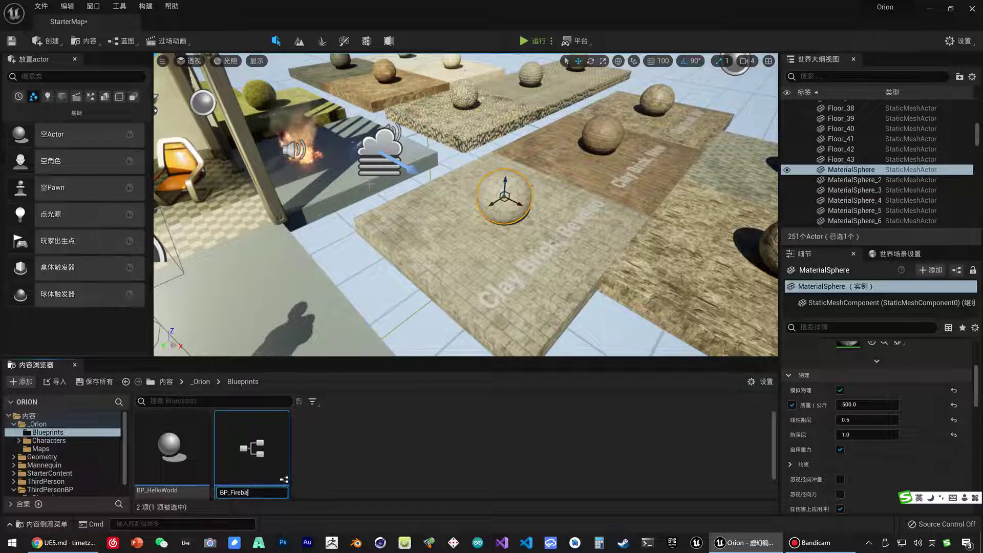
{"action": "type", "text": "ll"}
{"action": "key", "text": "Return"}
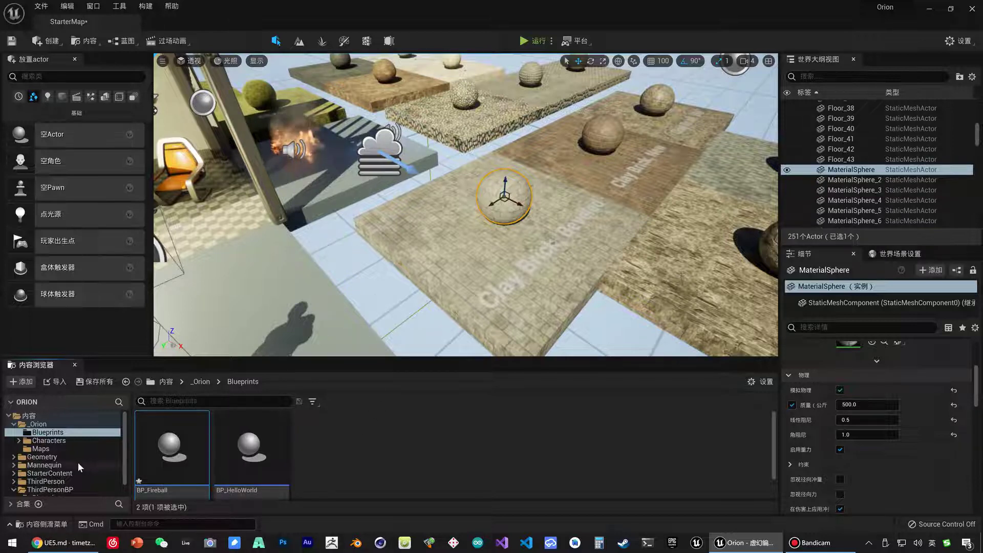
{"action": "double_click", "coordinate": [171, 463]}
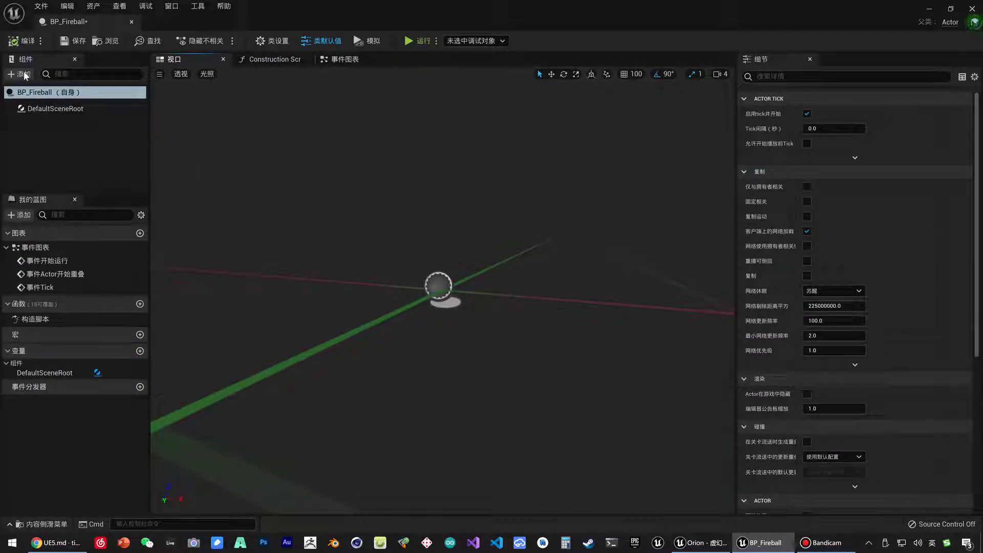
Step: Add a Sphere component under DefaultSceneRoot and review its properties
{"action": "left_click", "coordinate": [17, 75]}
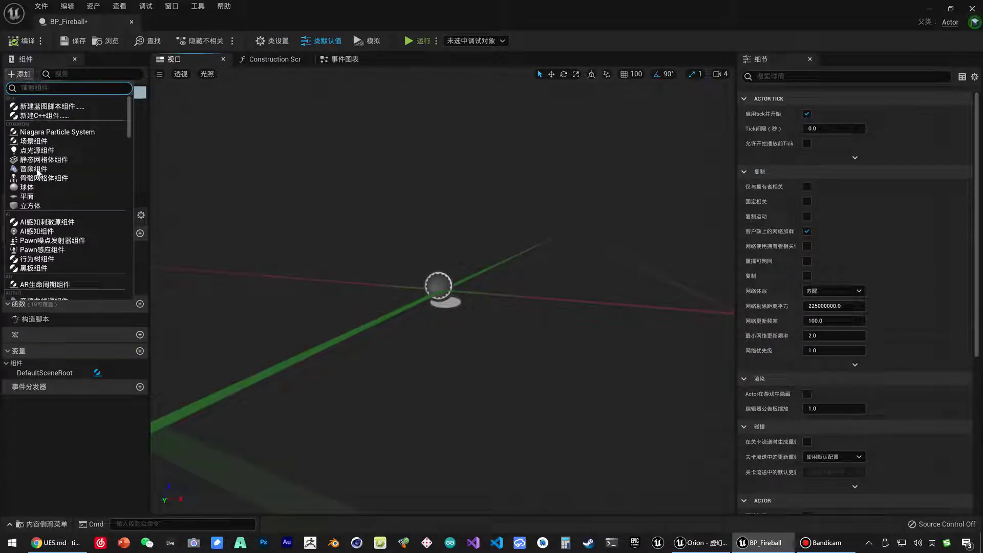
{"action": "left_click", "coordinate": [43, 188]}
{"action": "left_click", "coordinate": [41, 190]}
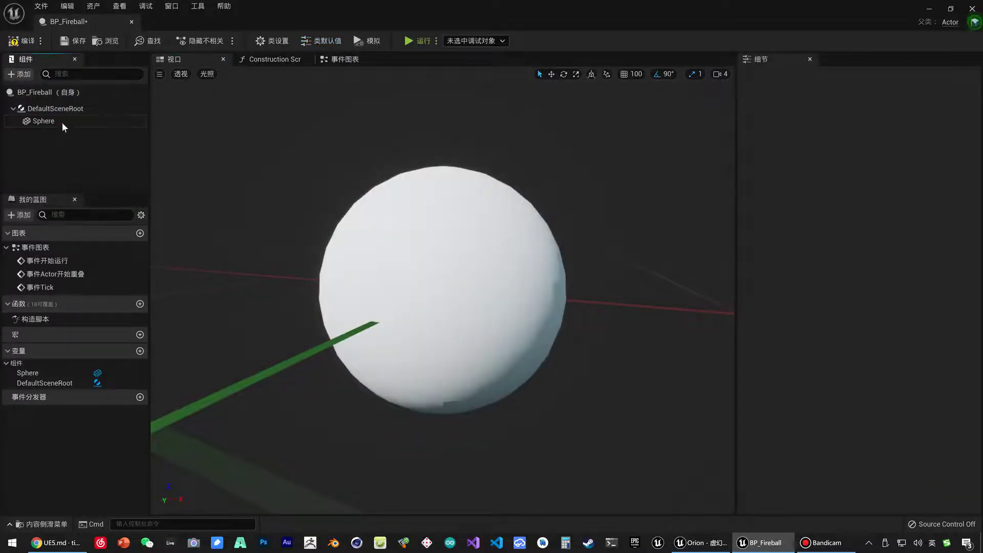
{"action": "left_click", "coordinate": [61, 122]}
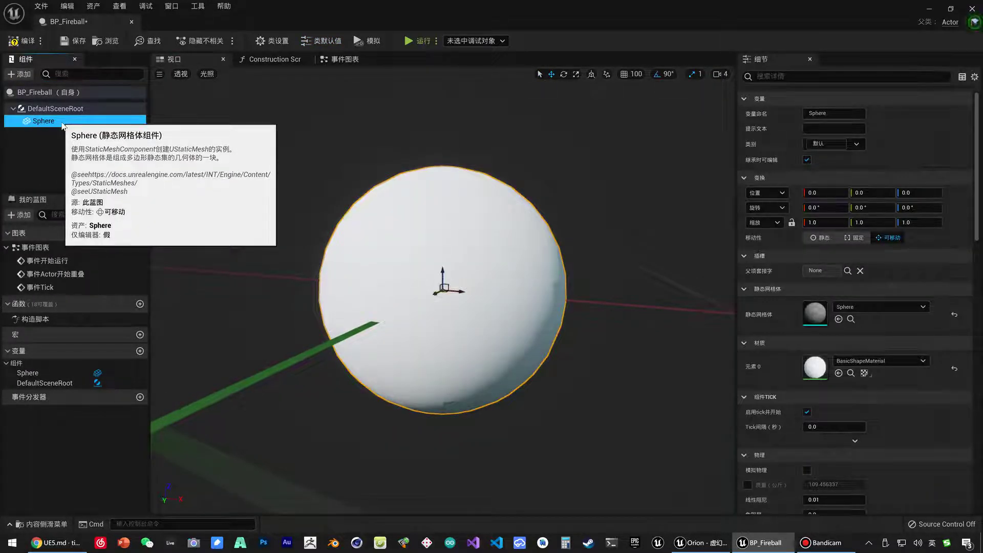
{"action": "scroll", "coordinate": [462, 281], "scroll_direction": "down", "scroll_amount": 3}
{"action": "scroll", "coordinate": [462, 281], "scroll_direction": "down", "scroll_amount": 3}
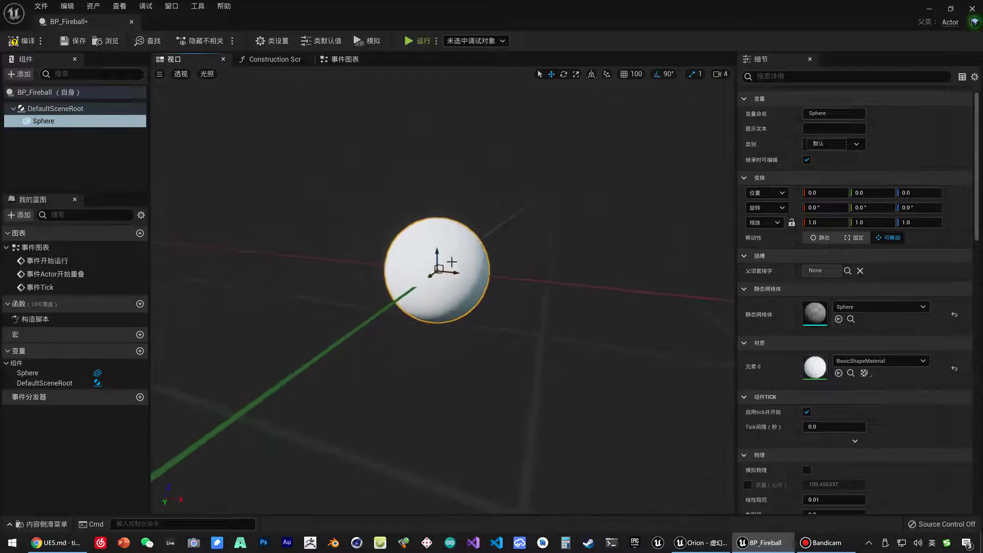
{"action": "scroll", "coordinate": [465, 277], "scroll_direction": "up", "scroll_amount": 2}
{"action": "scroll", "coordinate": [468, 274], "scroll_direction": "up", "scroll_amount": 2}
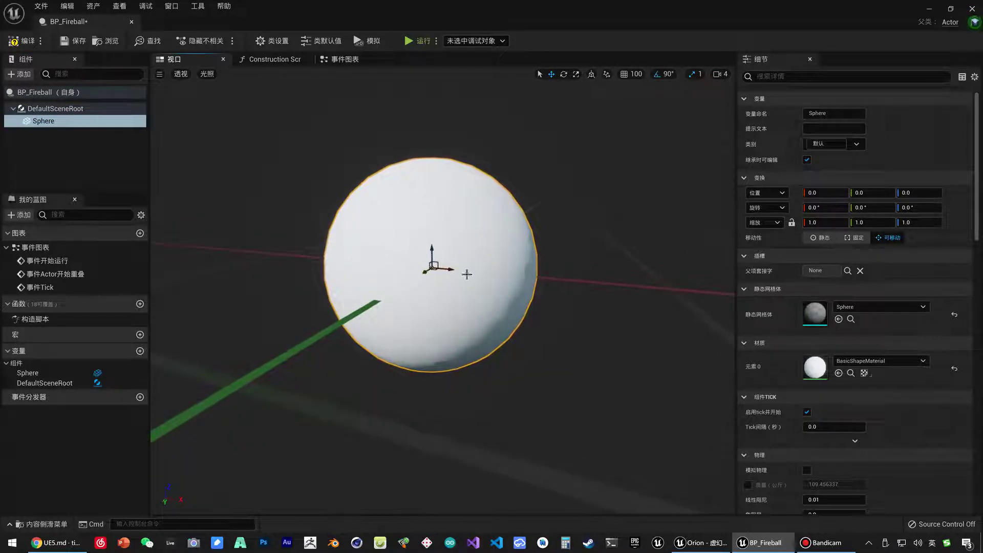
Step: Try M_CobbleStone_Pebble, then M_Frame, as the sphere's Element 0 material
{"action": "left_click", "coordinate": [873, 361]}
{"action": "scroll", "coordinate": [979, 233], "scroll_direction": "down", "scroll_amount": 3}
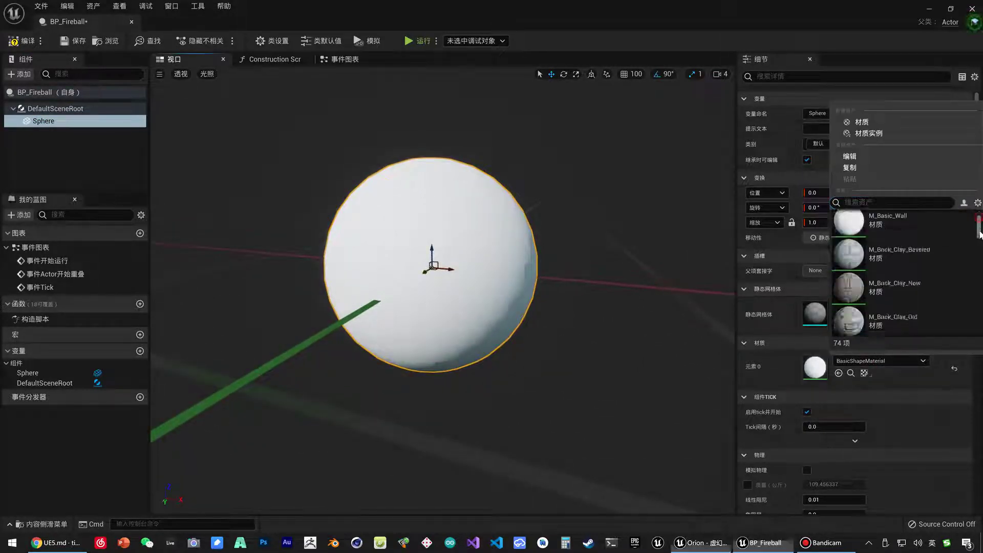
{"action": "left_click", "coordinate": [901, 250]}
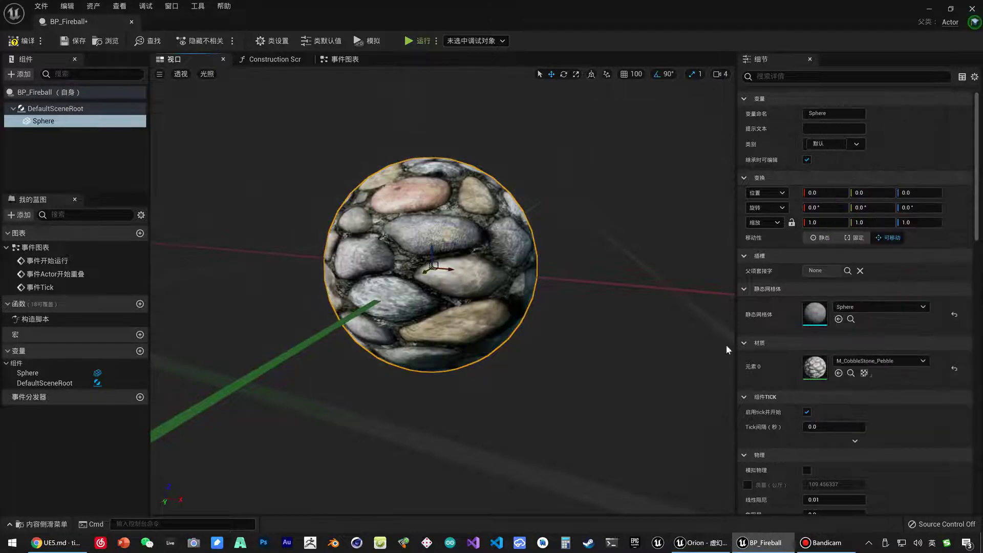
{"action": "left_click", "coordinate": [880, 361]}
{"action": "scroll", "coordinate": [979, 251], "scroll_direction": "down", "scroll_amount": 3}
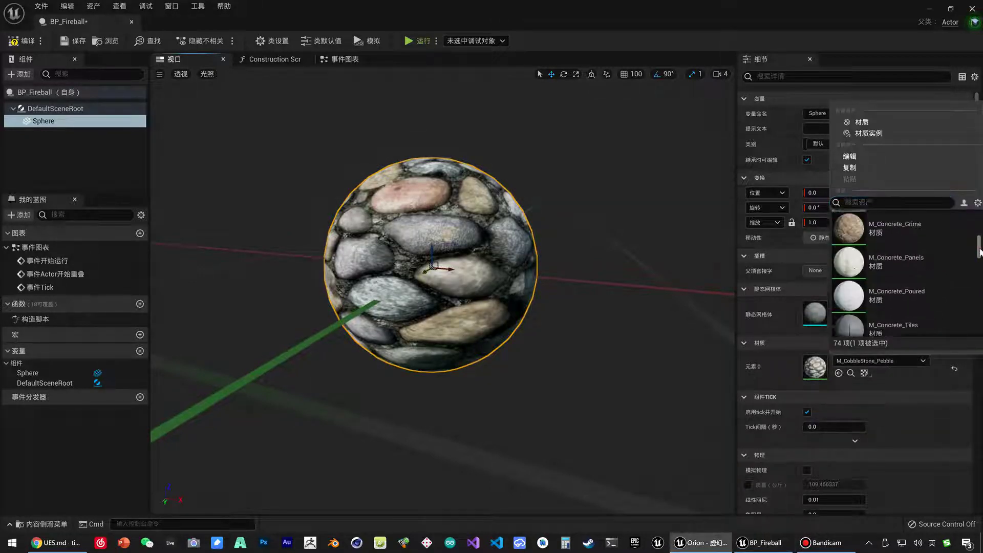
{"action": "left_click_drag", "start_coordinate": [979, 251], "coordinate": [979, 264]}
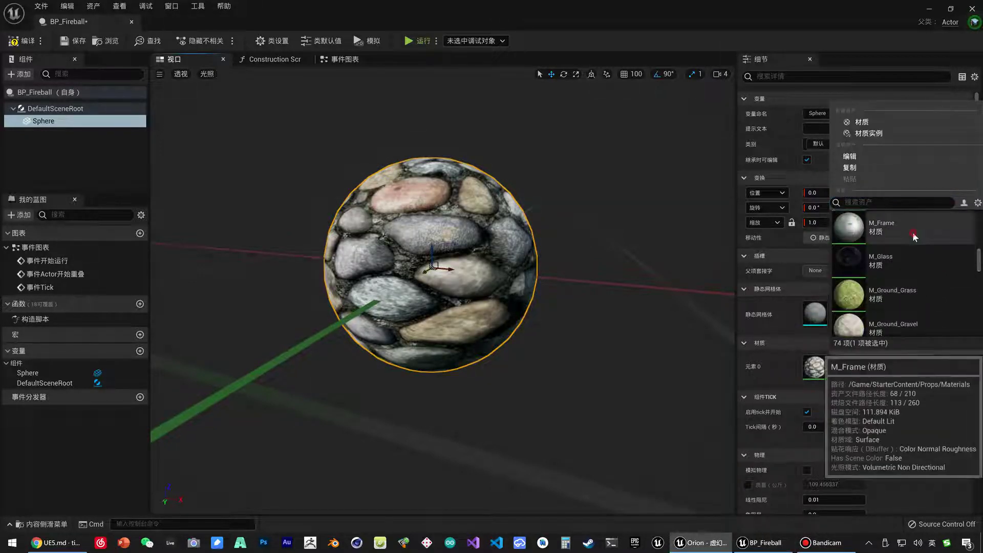
{"action": "left_click", "coordinate": [902, 228]}
Step: Assign M_Wood_Pine to the sphere's Element 0, then deselect the Sphere
{"action": "left_click", "coordinate": [870, 361]}
{"action": "left_click_drag", "start_coordinate": [980, 256], "coordinate": [979, 310]}
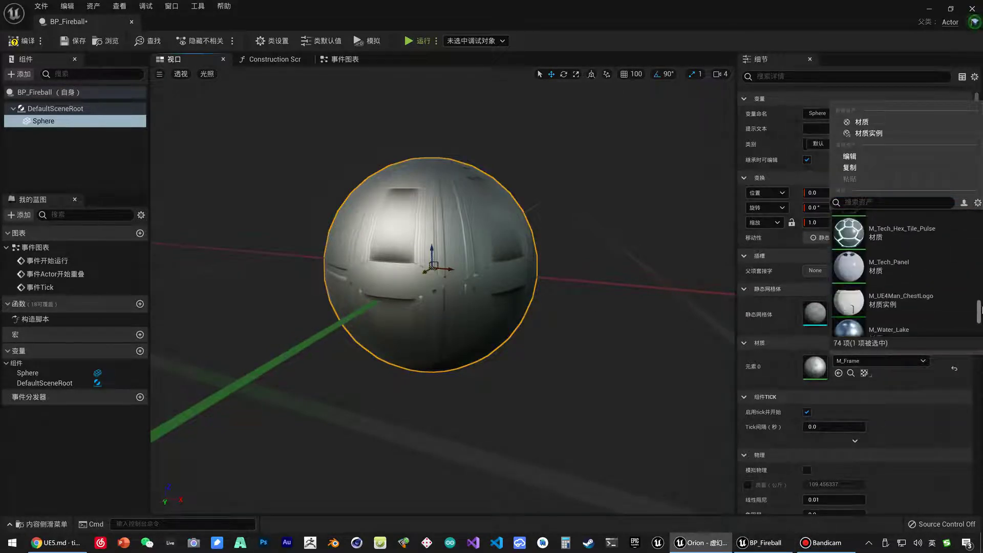
{"action": "scroll", "coordinate": [952, 303], "scroll_direction": "down", "scroll_amount": 2}
{"action": "scroll", "coordinate": [942, 302], "scroll_direction": "down", "scroll_amount": 2}
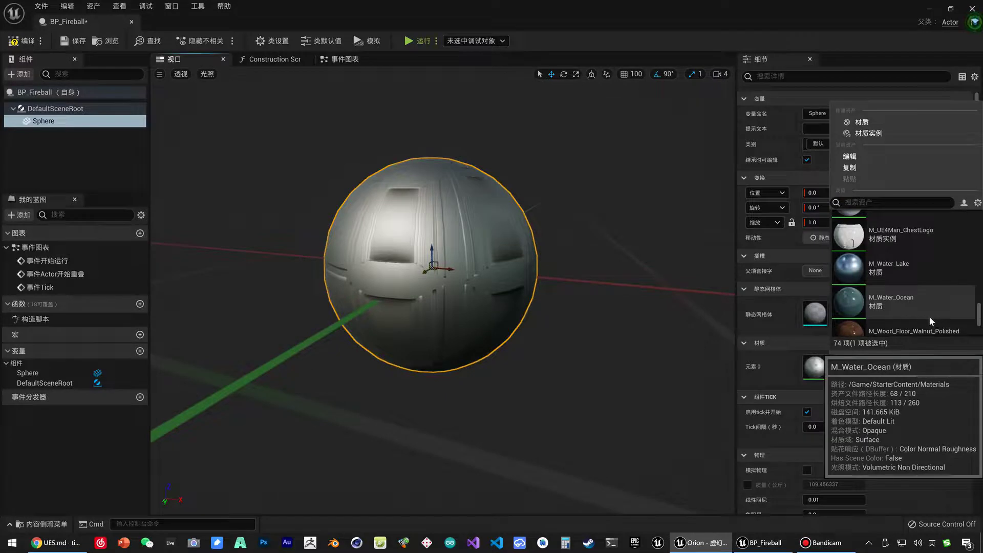
{"action": "scroll", "coordinate": [901, 302], "scroll_direction": "down", "scroll_amount": 2}
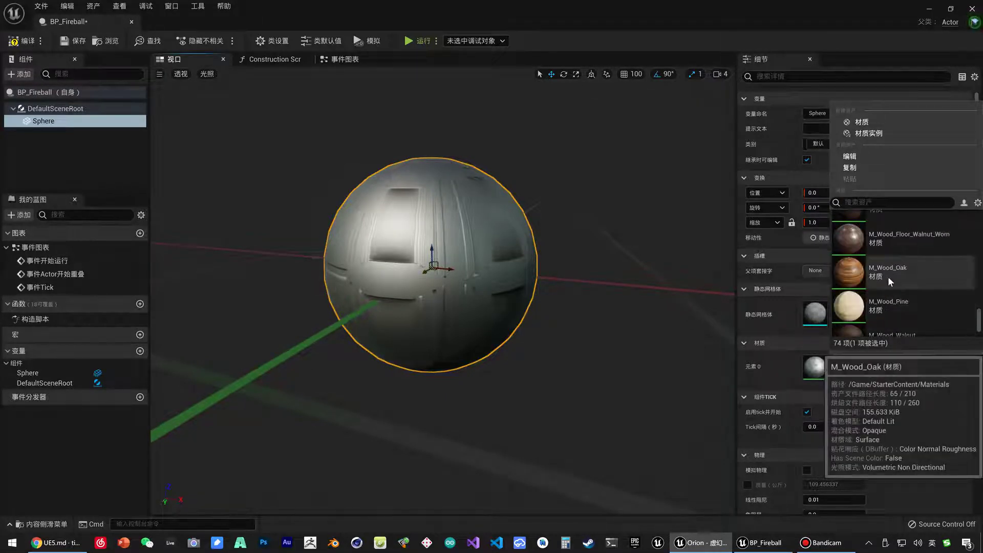
{"action": "left_click", "coordinate": [882, 307]}
{"action": "scroll", "coordinate": [483, 286], "scroll_direction": "down", "scroll_amount": 5}
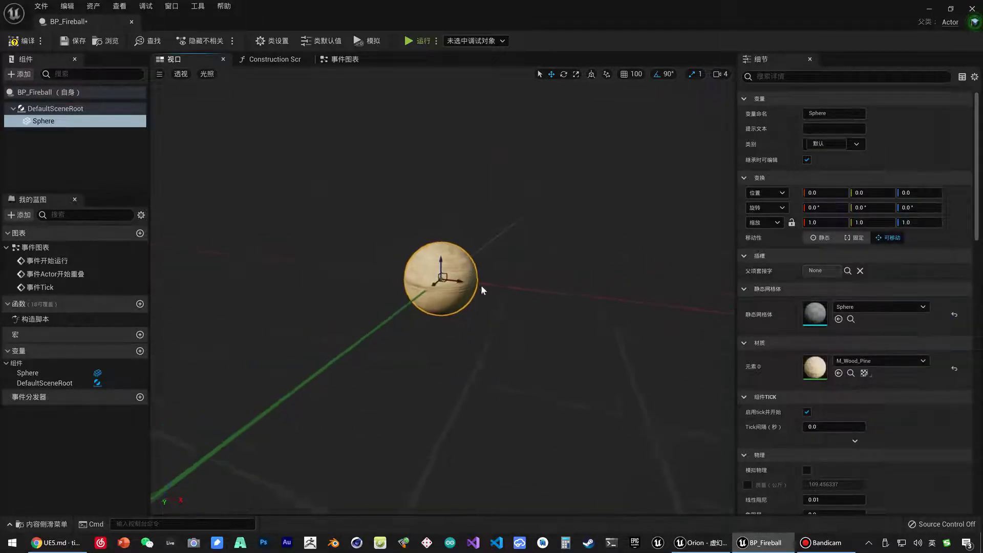
{"action": "scroll", "coordinate": [472, 263], "scroll_direction": "up", "scroll_amount": 2}
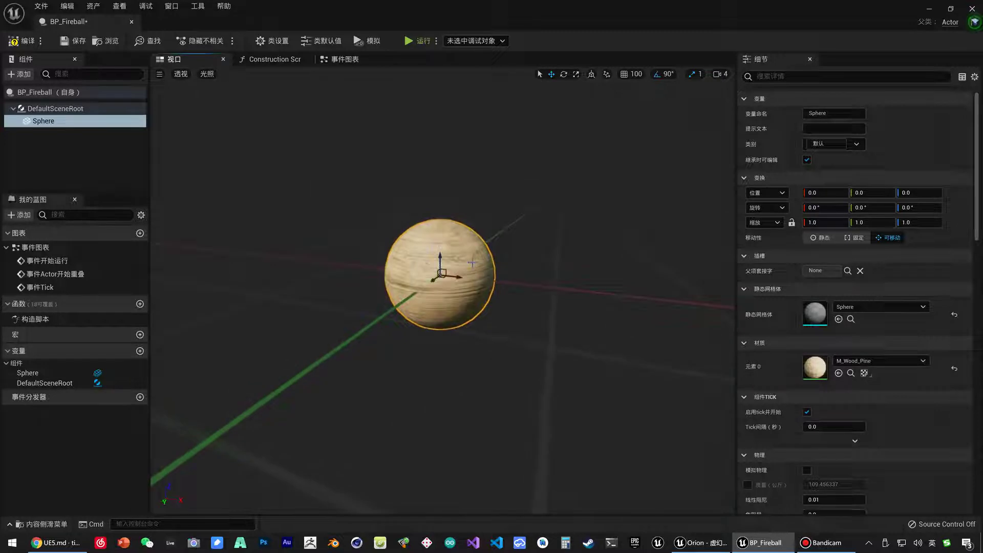
{"action": "left_click", "coordinate": [39, 144]}
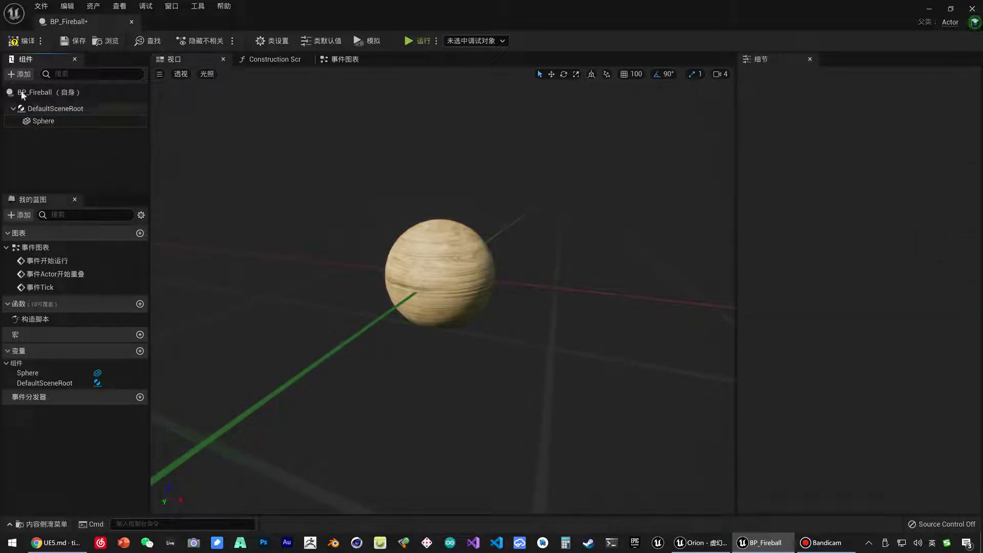
Step: Add a 粒子系统组件 (Particle System Component) from the Add components list
{"action": "left_click", "coordinate": [18, 75]}
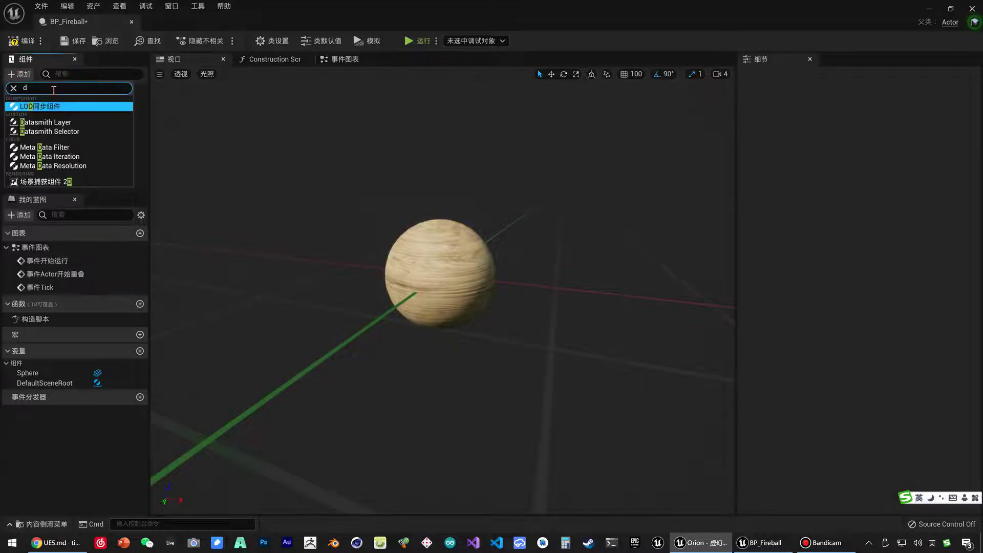
{"action": "type", "text": "粒子"}
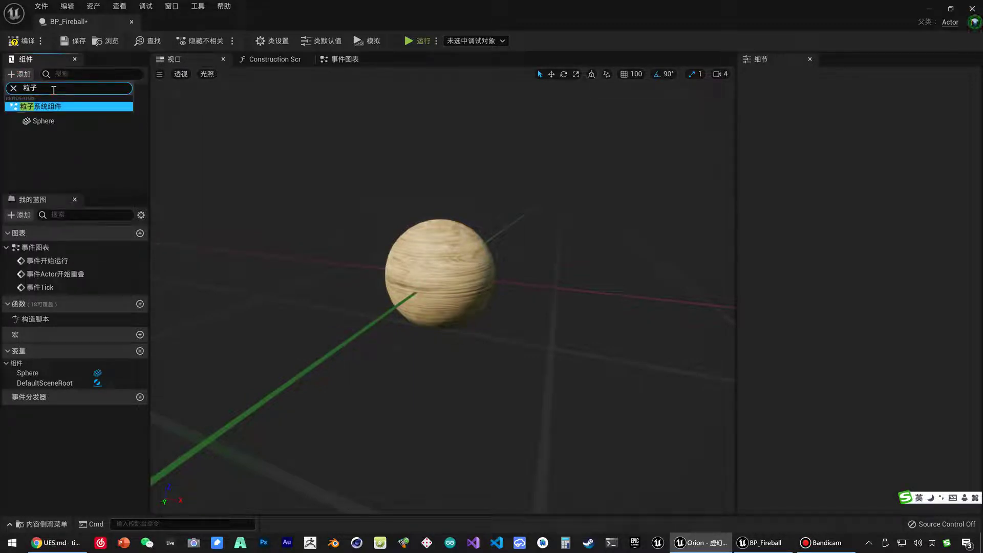
{"action": "key", "text": "BackSpace"}
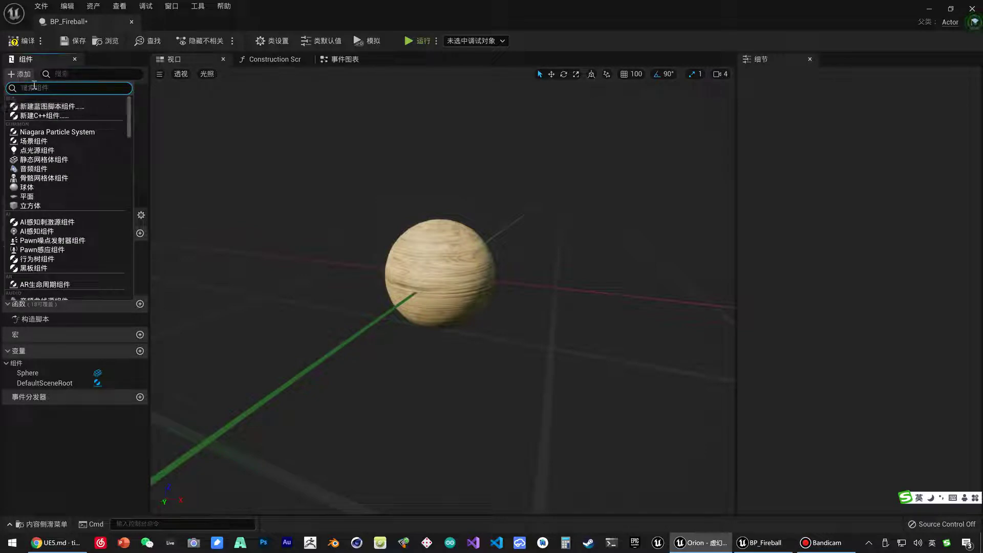
{"action": "left_click_drag", "start_coordinate": [129, 118], "coordinate": [131, 99]}
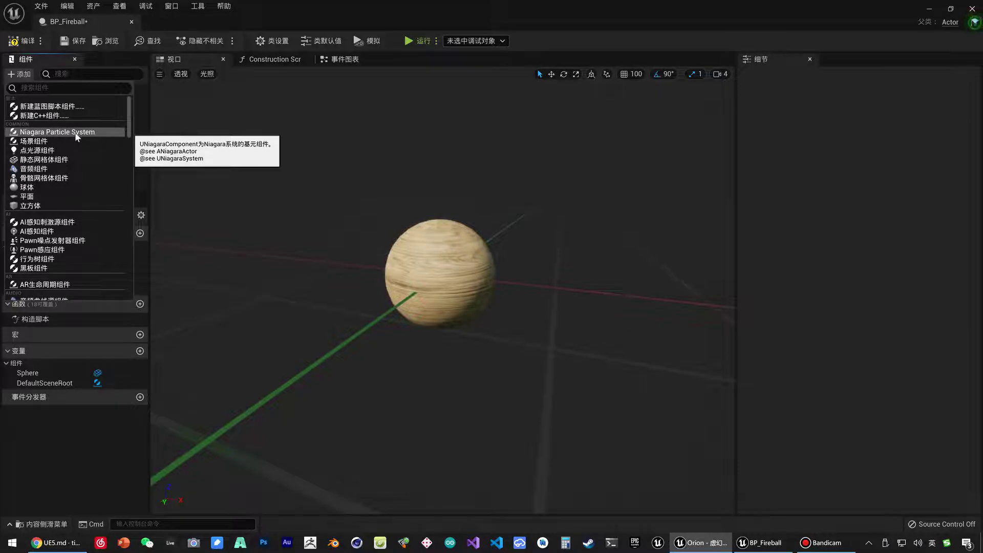
{"action": "mouse_move", "coordinate": [129, 115]}
{"action": "left_mouse_down"}
{"action": "mouse_move", "coordinate": [133, 273]}
{"action": "mouse_move", "coordinate": [129, 249]}
{"action": "left_mouse_up"}
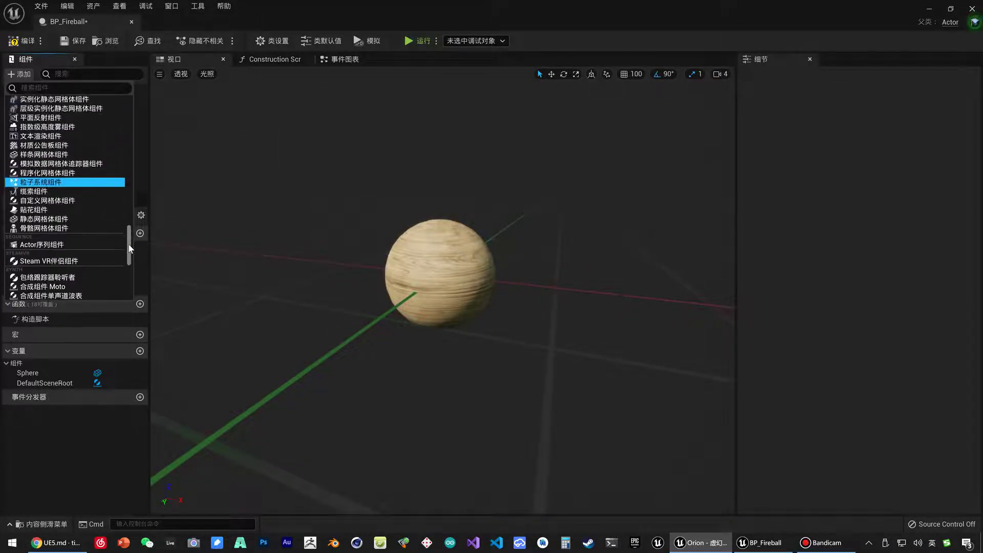
{"action": "scroll", "coordinate": [42, 187], "scroll_direction": "up", "scroll_amount": 2}
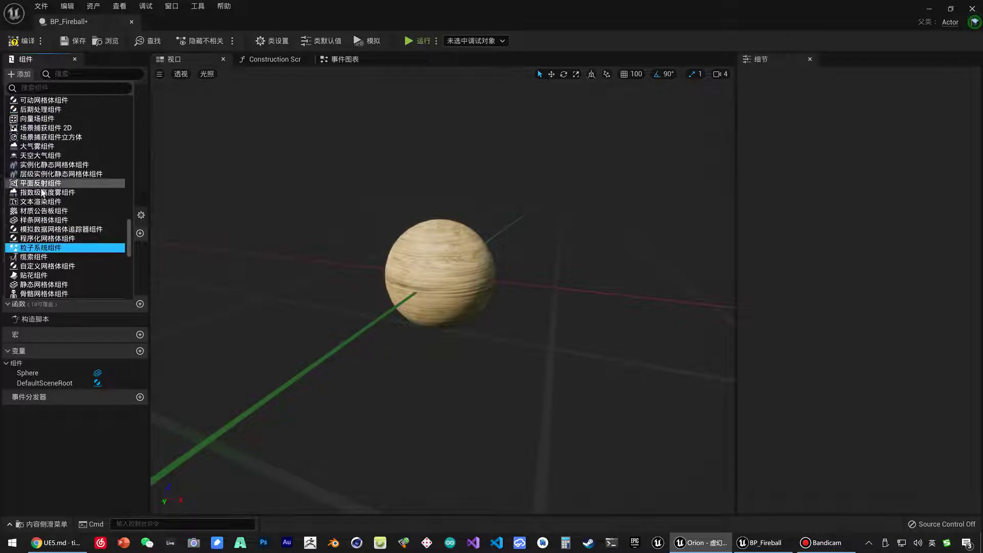
{"action": "scroll", "coordinate": [43, 220], "scroll_direction": "down", "scroll_amount": 1}
{"action": "left_click", "coordinate": [47, 216]}
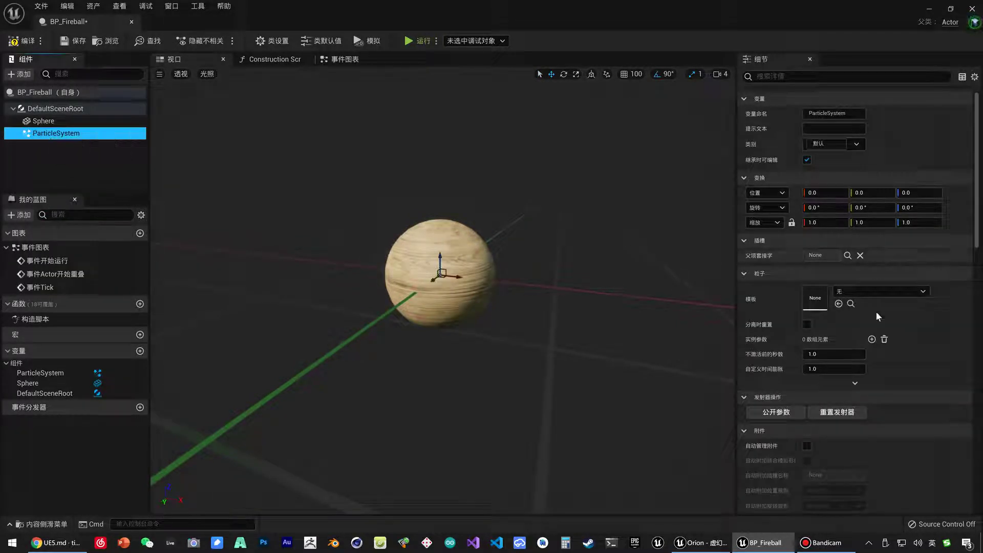
Step: Set the ParticleSystem template to P_Fire, raise it to Z 36.74, and save
{"action": "left_click", "coordinate": [863, 294]}
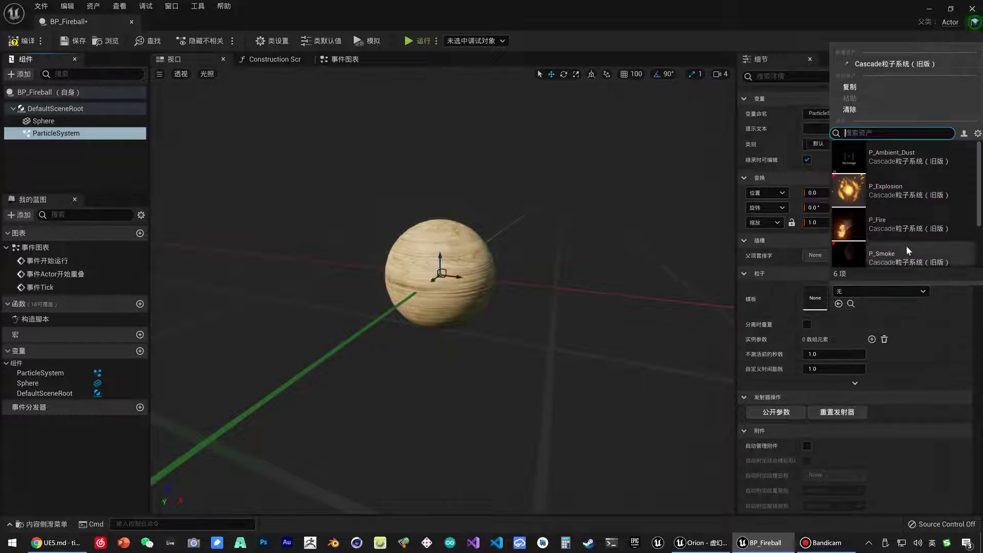
{"action": "left_click", "coordinate": [935, 231]}
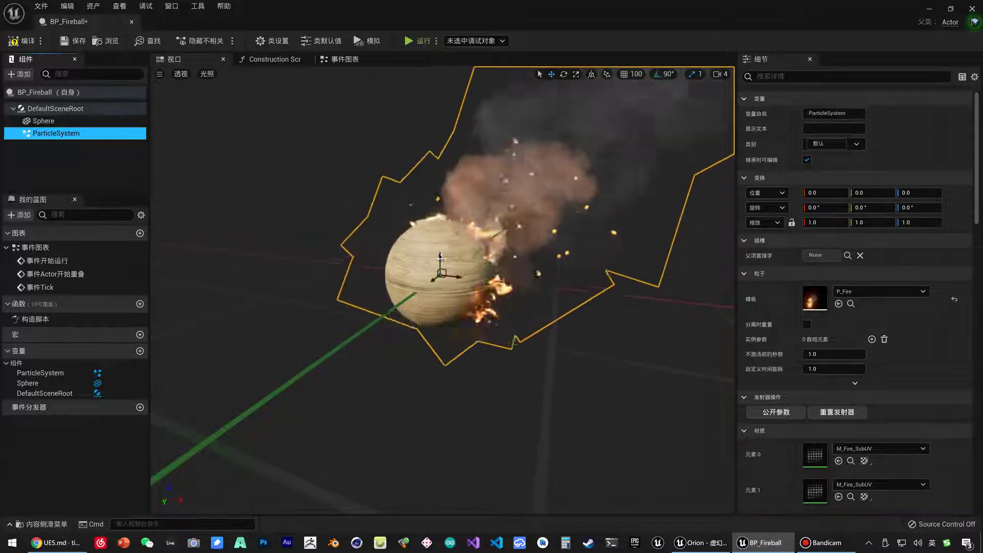
{"action": "left_click_drag", "start_coordinate": [440, 256], "coordinate": [440, 254]}
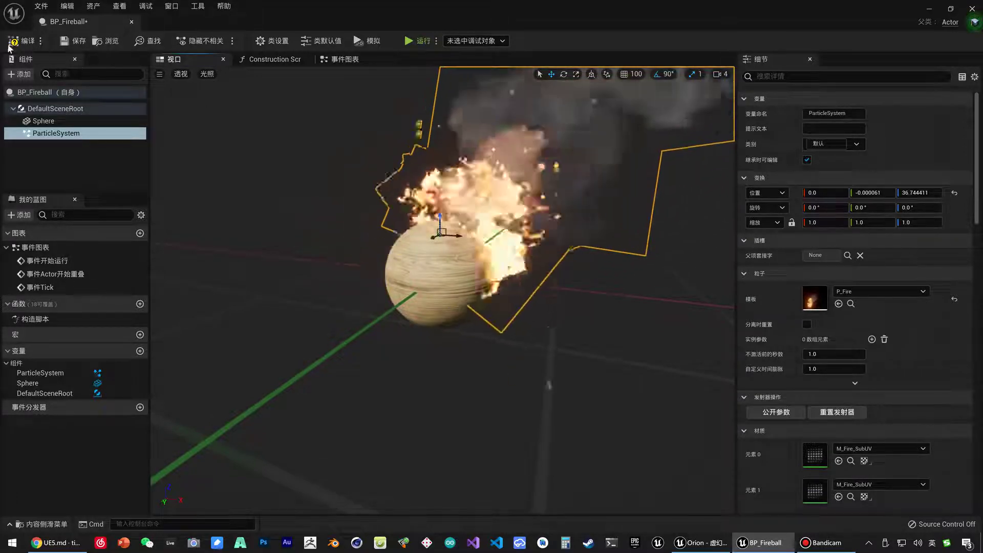
{"action": "left_click", "coordinate": [62, 44]}
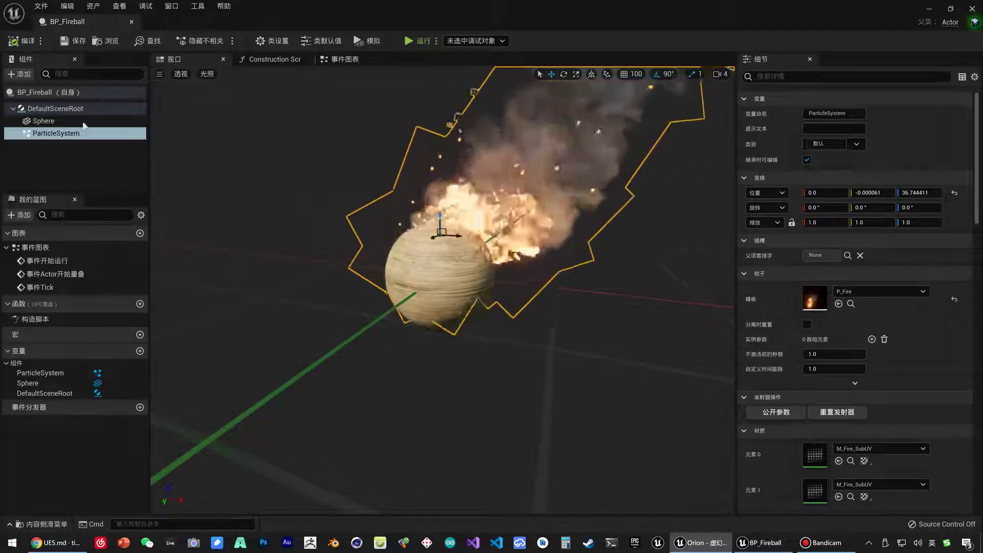
{"action": "left_click", "coordinate": [46, 123]}
{"action": "left_click", "coordinate": [50, 134]}
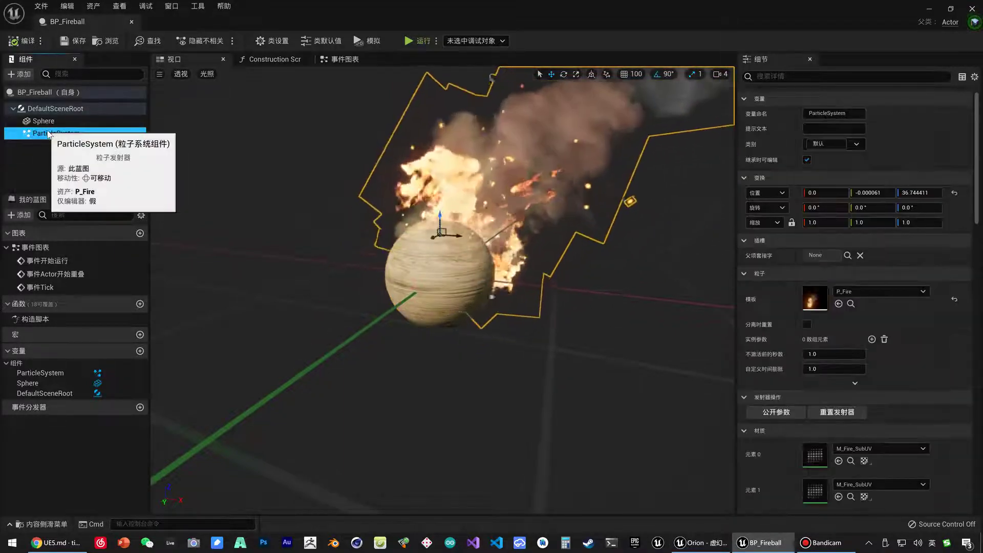
Step: Add a Box Collision component and attach it under DefaultSceneRoot
{"action": "left_click", "coordinate": [20, 74]}
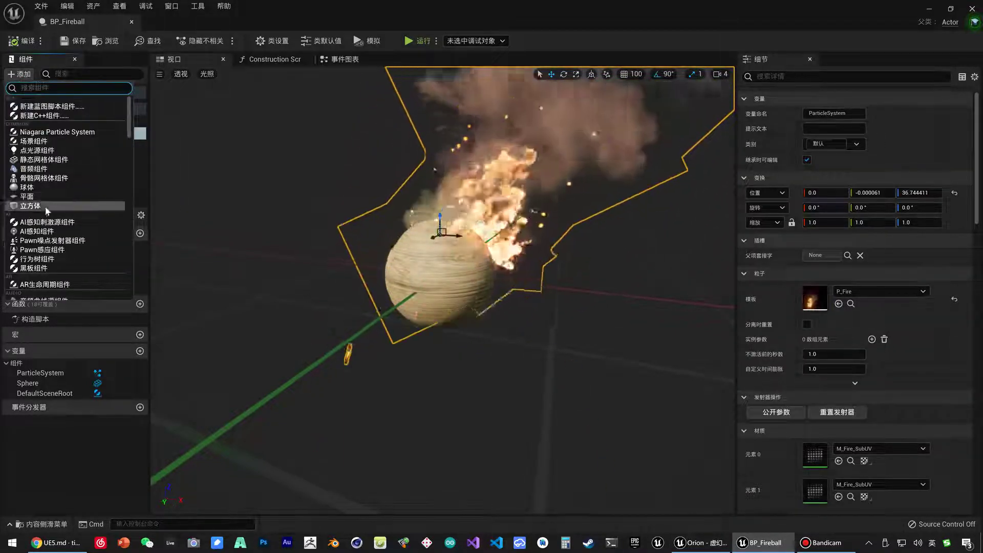
{"action": "scroll", "coordinate": [50, 219], "scroll_direction": "down", "scroll_amount": 3}
{"action": "left_click", "coordinate": [50, 223]}
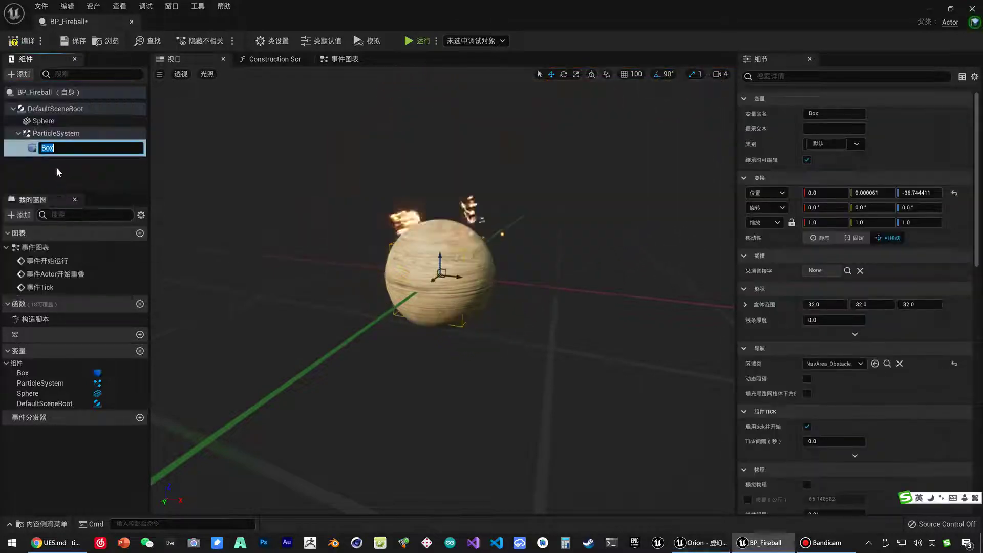
{"action": "left_click_drag", "start_coordinate": [43, 147], "coordinate": [45, 110]}
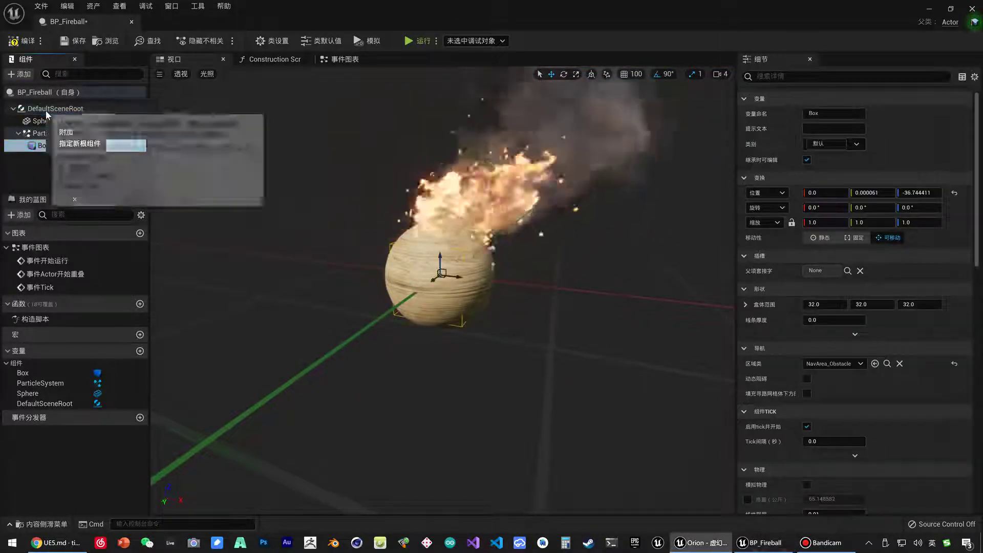
{"action": "left_click", "coordinate": [67, 132]}
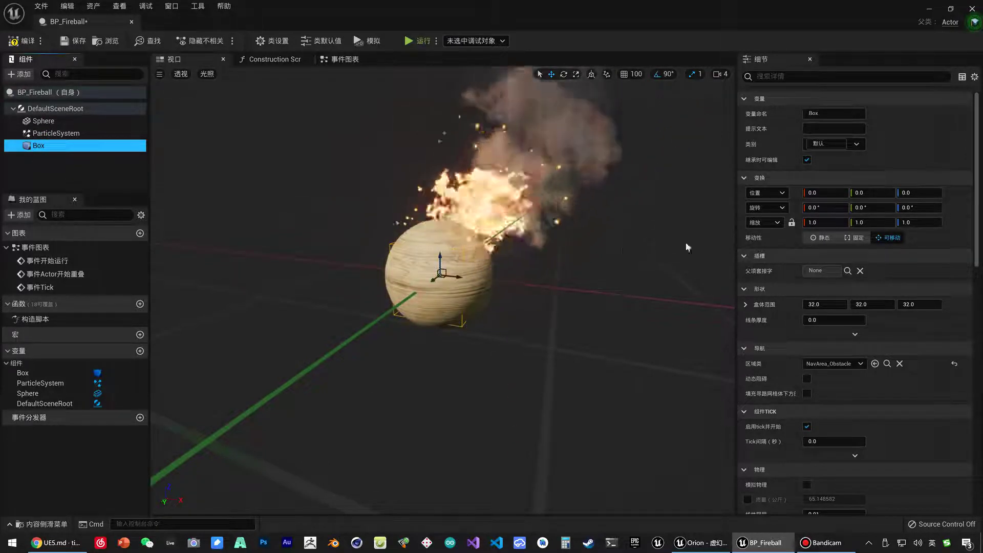
Step: Set the Box Extent to 120 on X, Y and Z
{"action": "left_click", "coordinate": [817, 305]}
{"action": "type", "text": "80"}
{"action": "left_click", "coordinate": [872, 304]}
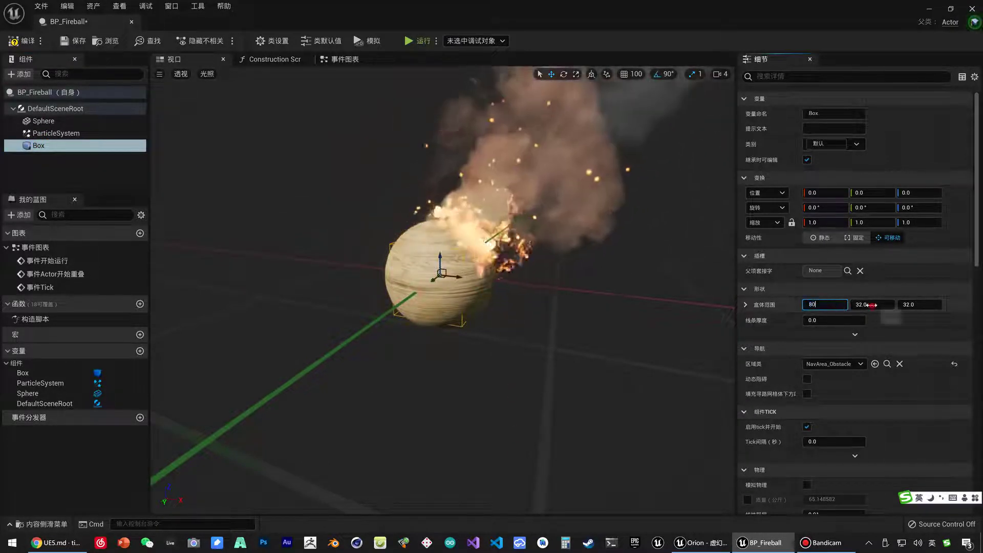
{"action": "type", "text": "80"}
{"action": "key", "text": "Return"}
{"action": "key", "text": "Return"}
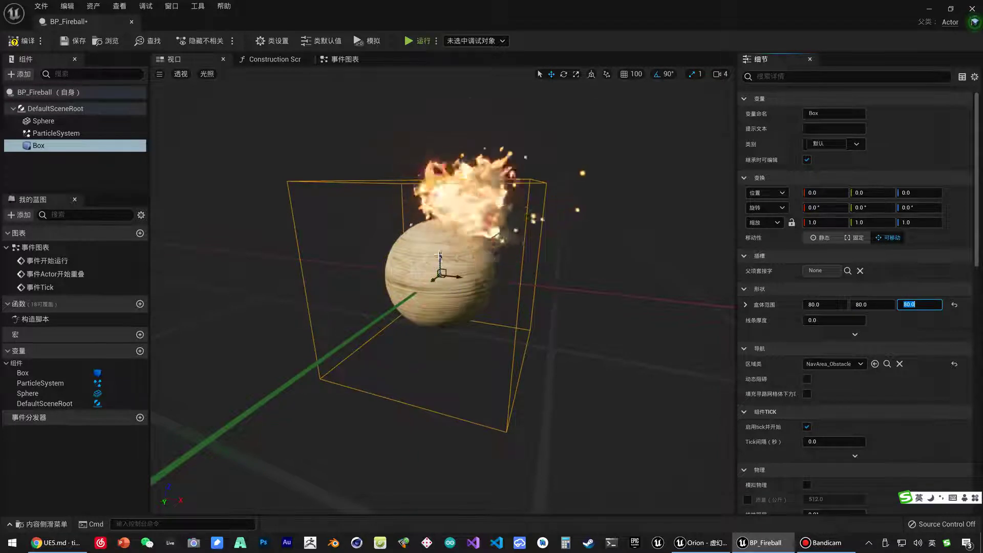
{"action": "right_click_drag", "start_coordinate": [512, 307], "coordinate": [389, 292]}
{"action": "left_click", "coordinate": [817, 304]}
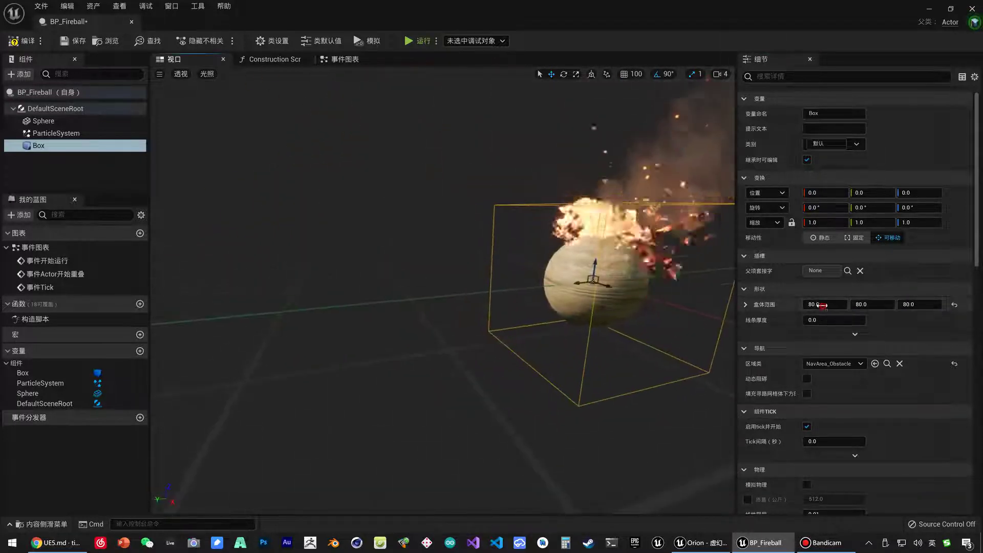
{"action": "type", "text": "120"}
{"action": "left_click", "coordinate": [885, 307]}
{"action": "type", "text": "20"}
{"action": "left_click", "coordinate": [919, 304]}
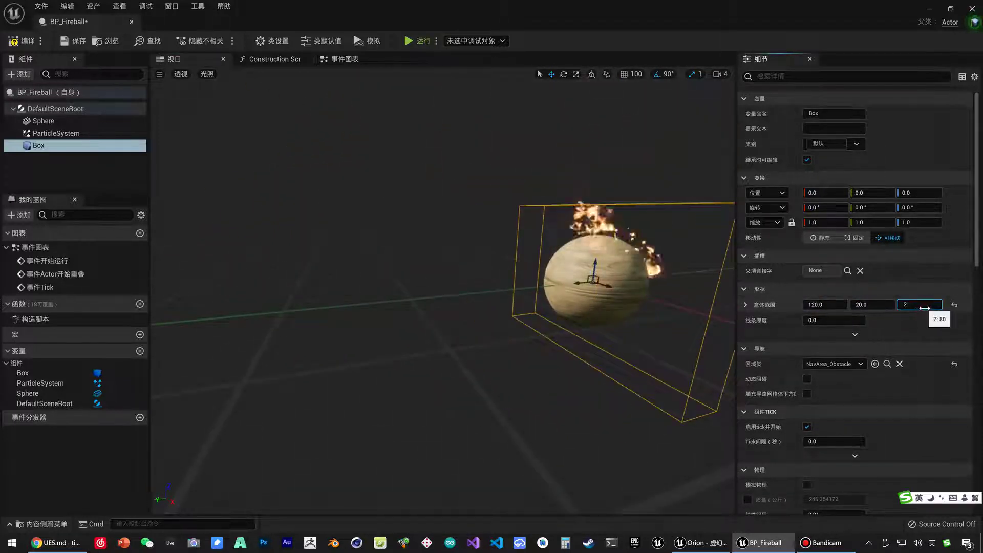
{"action": "type", "text": "120"}
{"action": "left_click", "coordinate": [871, 304]}
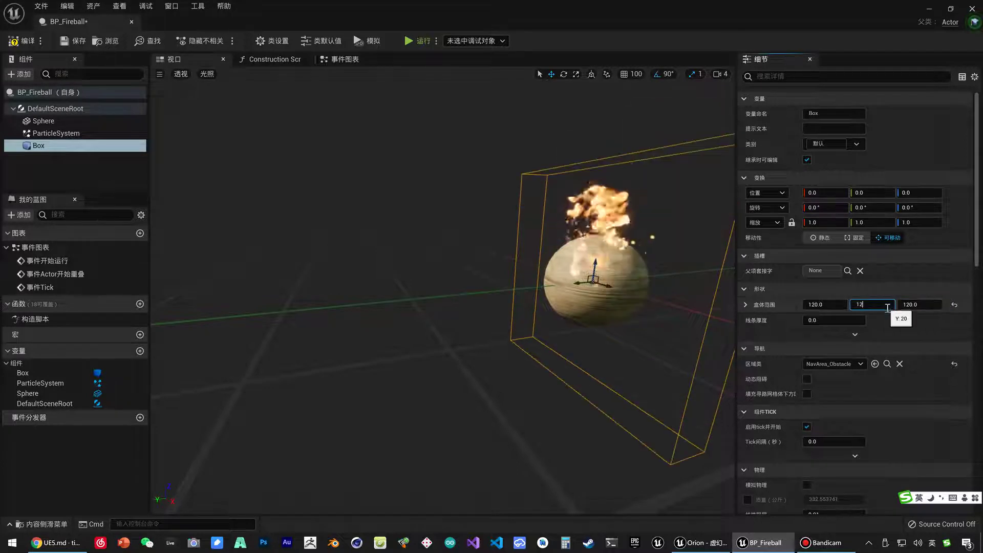
{"action": "type", "text": "120"}
{"action": "key", "text": "Return"}
Step: Raise the box to about Z 52 around the burning ball
{"action": "right_click_drag", "start_coordinate": [512, 307], "coordinate": [461, 302]}
{"action": "right_click_drag", "start_coordinate": [528, 323], "coordinate": [512, 307]}
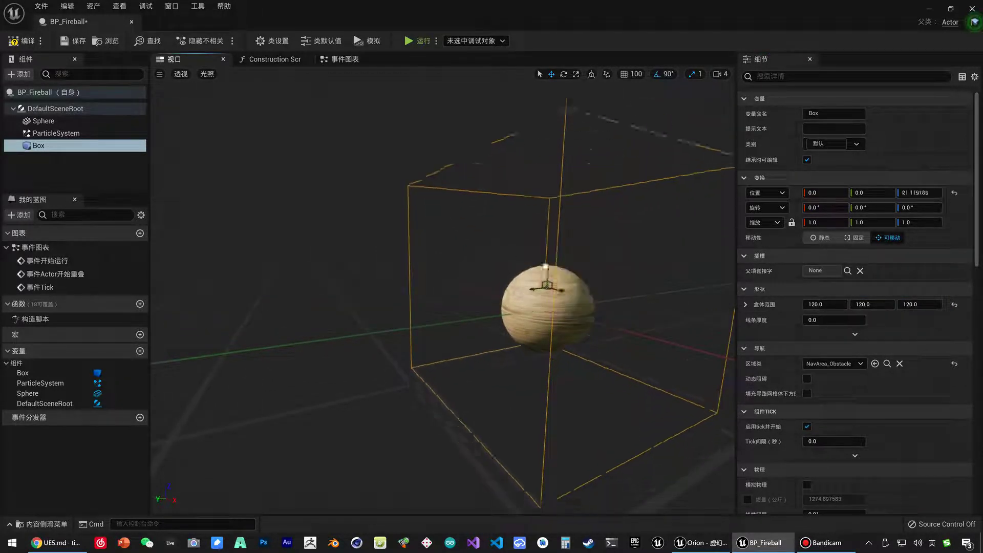
{"action": "left_click_drag", "start_coordinate": [540, 282], "coordinate": [544, 237]}
{"action": "mouse_move", "coordinate": [545, 237]}
{"action": "right_mouse_down"}
{"action": "mouse_move", "coordinate": [444, 253]}
{"action": "mouse_move", "coordinate": [487, 158]}
{"action": "right_mouse_up"}
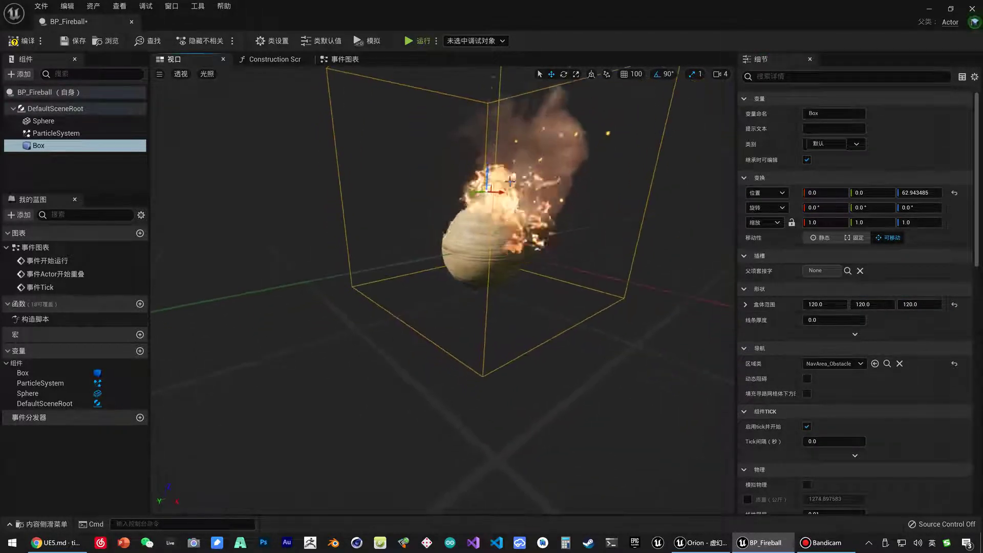
{"action": "left_click_drag", "start_coordinate": [487, 159], "coordinate": [486, 182]}
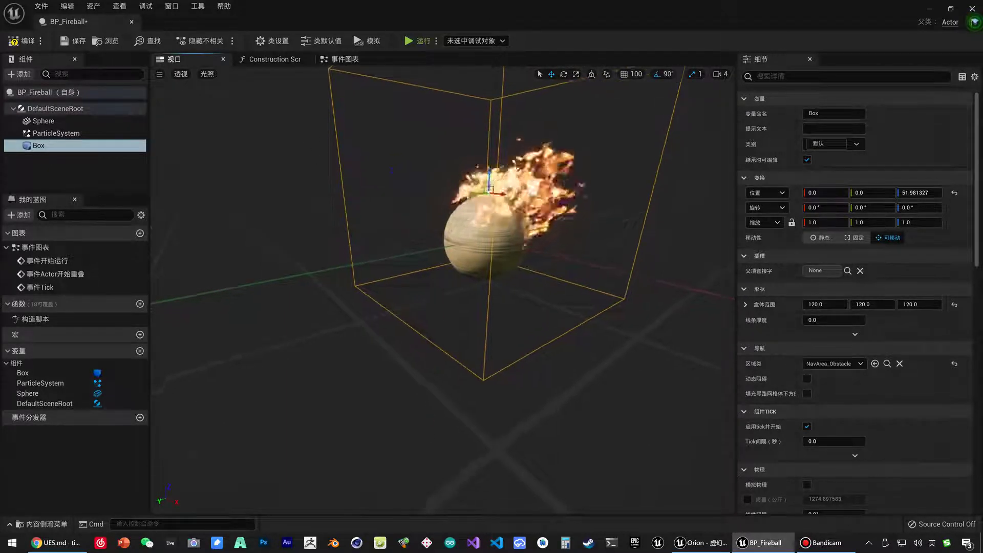
{"action": "mouse_move", "coordinate": [372, 146]}
{"action": "right_mouse_down"}
{"action": "mouse_move", "coordinate": [461, 154]}
{"action": "mouse_move", "coordinate": [326, 196]}
{"action": "right_mouse_up"}
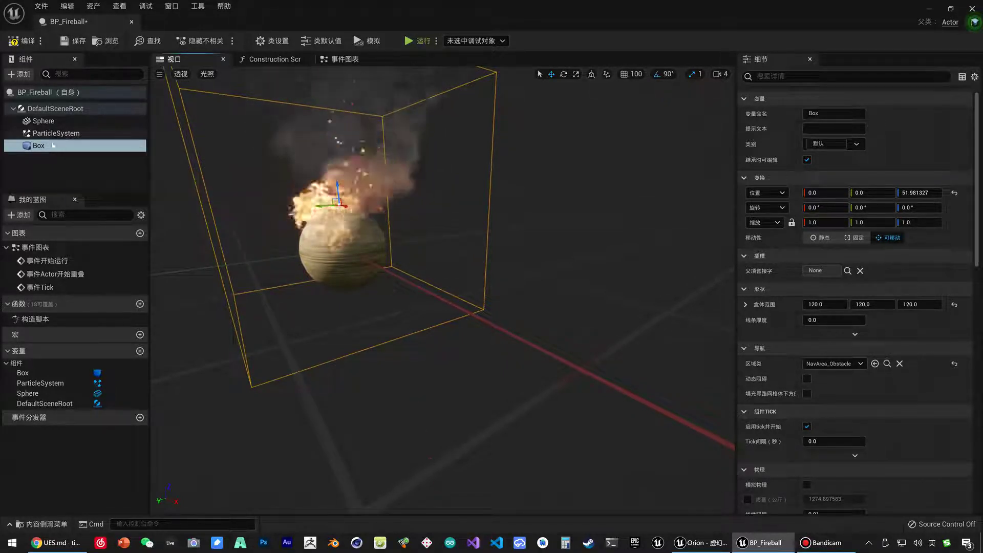
Step: Uncheck Visible under Rendering for the ParticleSystem component
{"action": "left_click", "coordinate": [45, 134]}
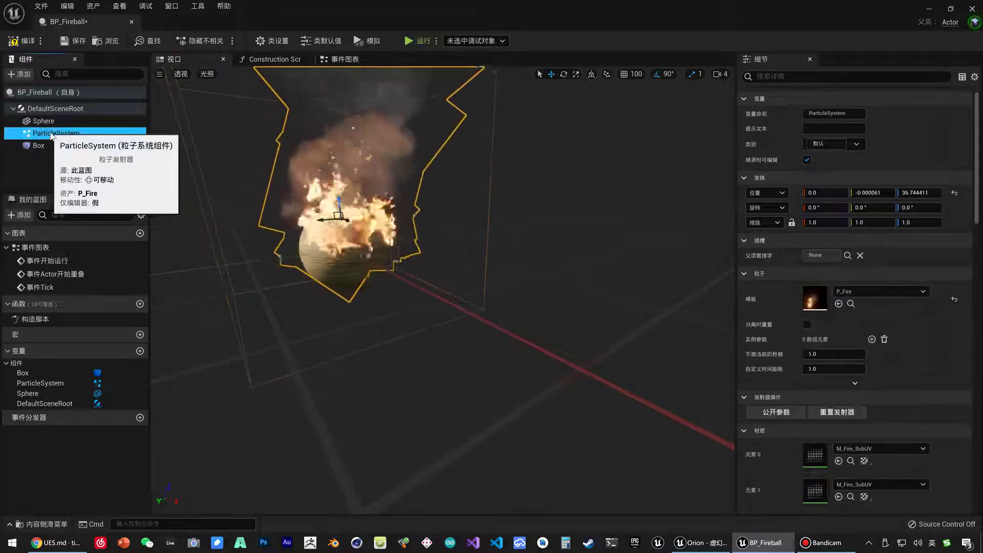
{"action": "scroll", "coordinate": [803, 393], "scroll_direction": "down", "scroll_amount": 4}
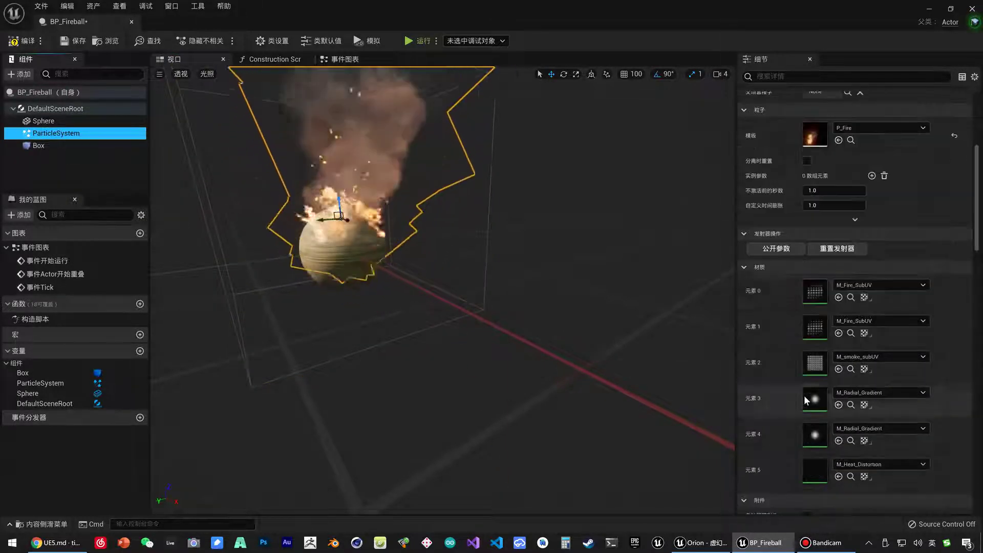
{"action": "scroll", "coordinate": [804, 395], "scroll_direction": "down", "scroll_amount": 3}
{"action": "scroll", "coordinate": [804, 396], "scroll_direction": "down", "scroll_amount": 2}
{"action": "scroll", "coordinate": [805, 398], "scroll_direction": "down", "scroll_amount": 1}
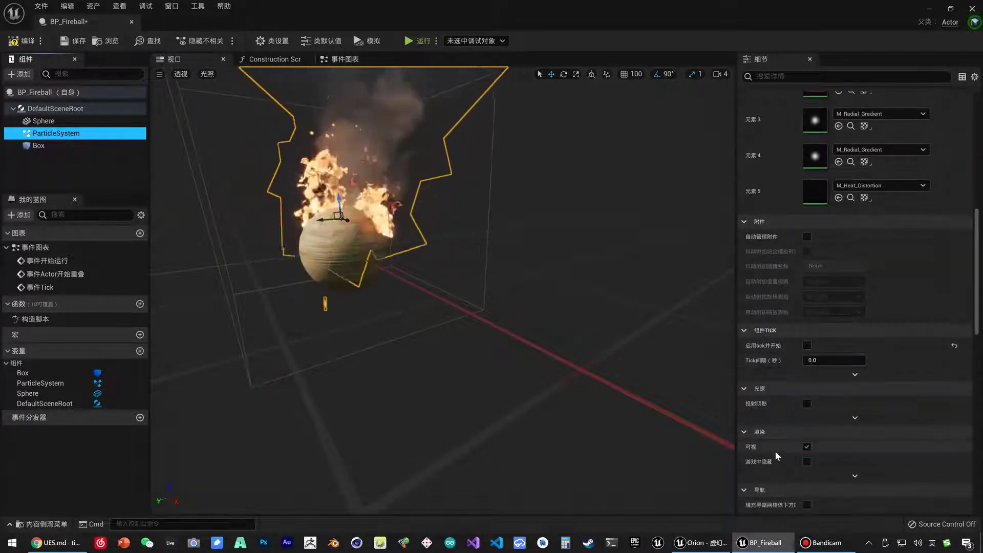
{"action": "left_click", "coordinate": [806, 448]}
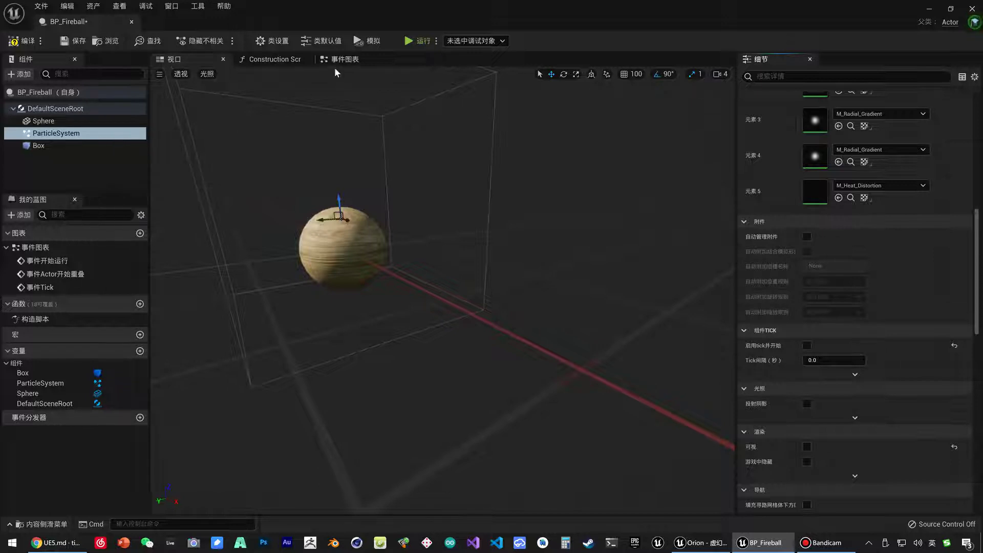
Step: Add an On Component Begin Overlap (Box) event node from the Box component's Add Event menu
{"action": "left_click", "coordinate": [48, 143]}
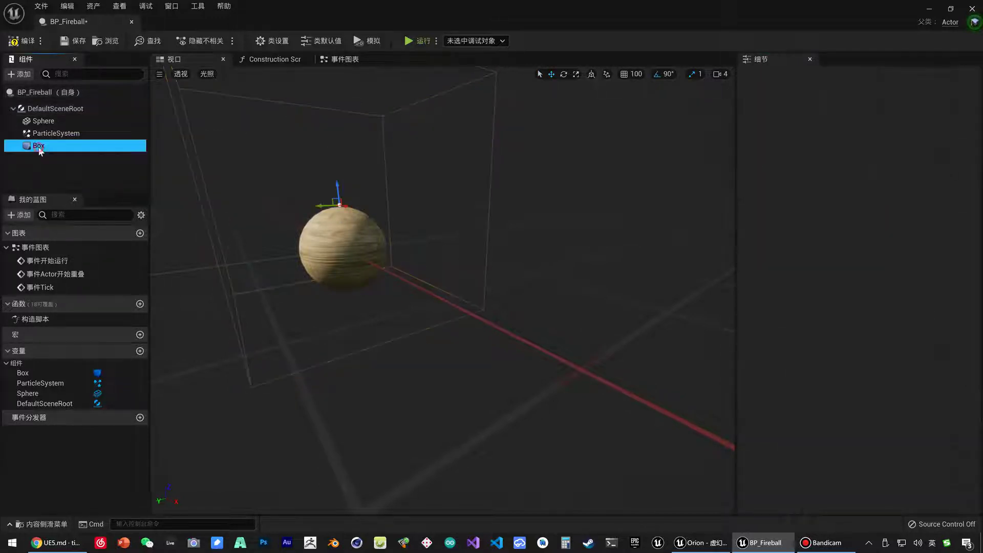
{"action": "right_click", "coordinate": [40, 149]}
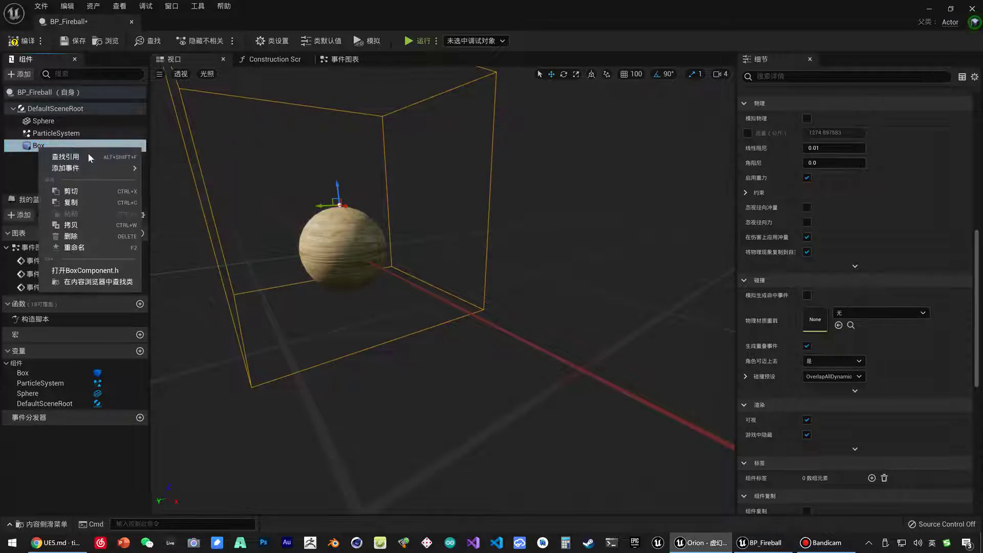
{"action": "mouse_move", "coordinate": [84, 170]}
{"action": "left_click", "coordinate": [6, 154]}
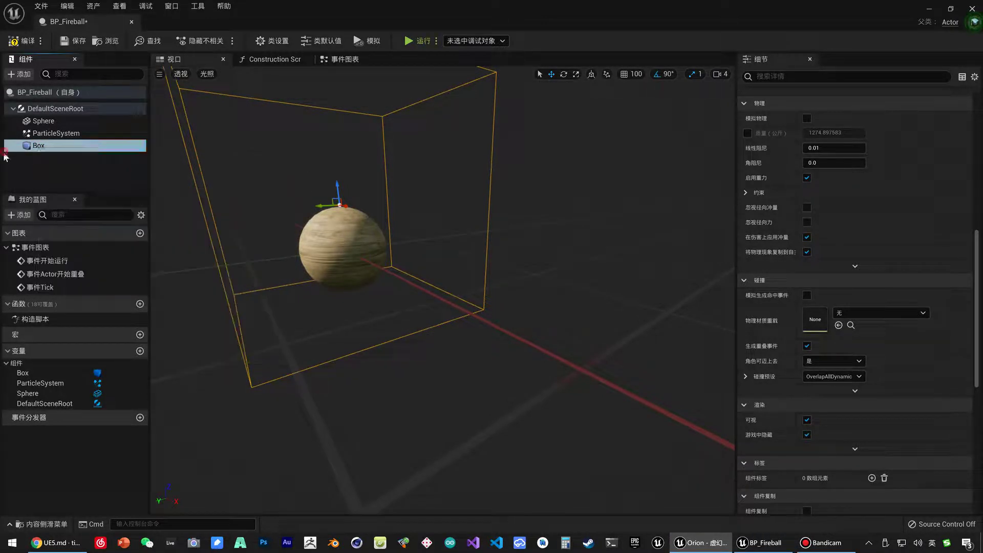
{"action": "left_click", "coordinate": [31, 146]}
{"action": "scroll", "coordinate": [768, 246], "scroll_direction": "down", "scroll_amount": 8}
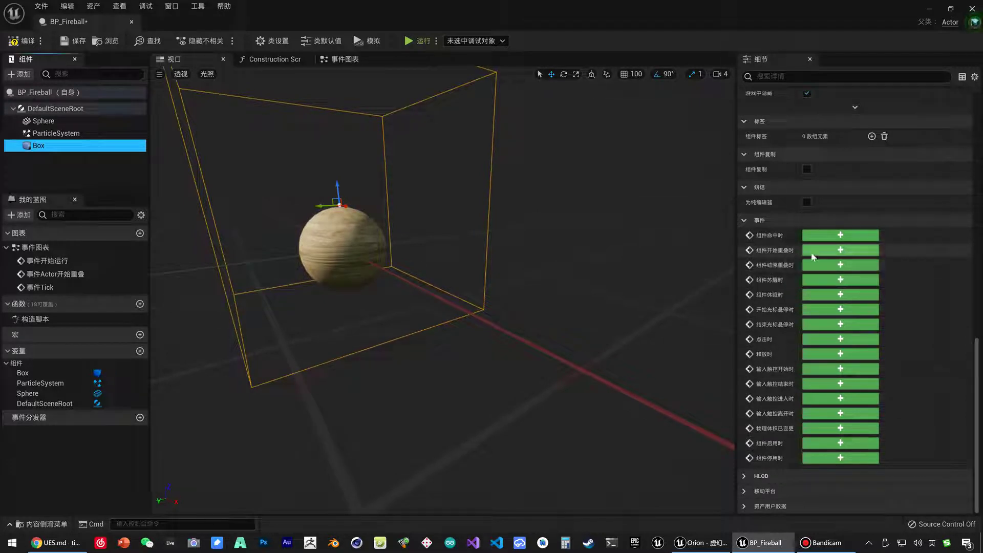
{"action": "right_click", "coordinate": [45, 147]}
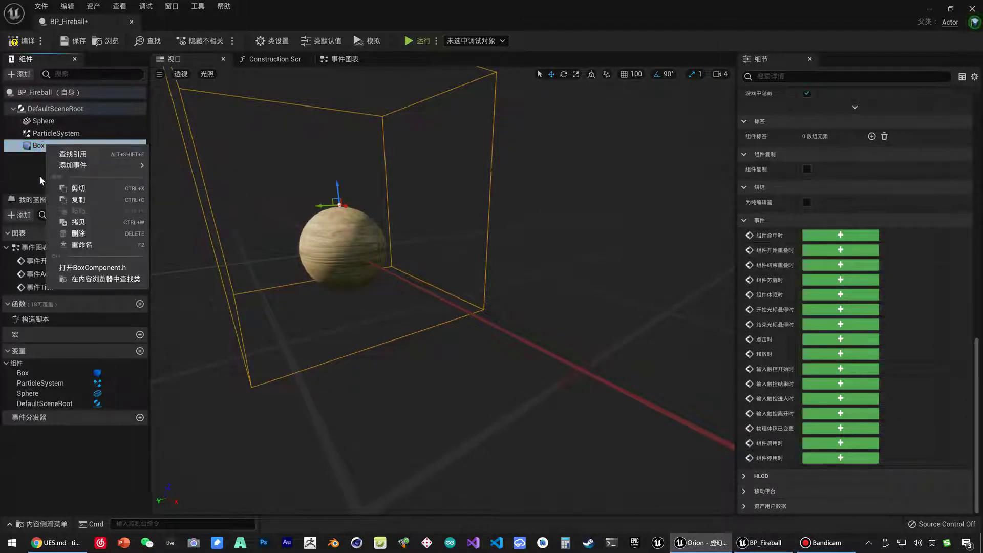
{"action": "mouse_move", "coordinate": [67, 169]}
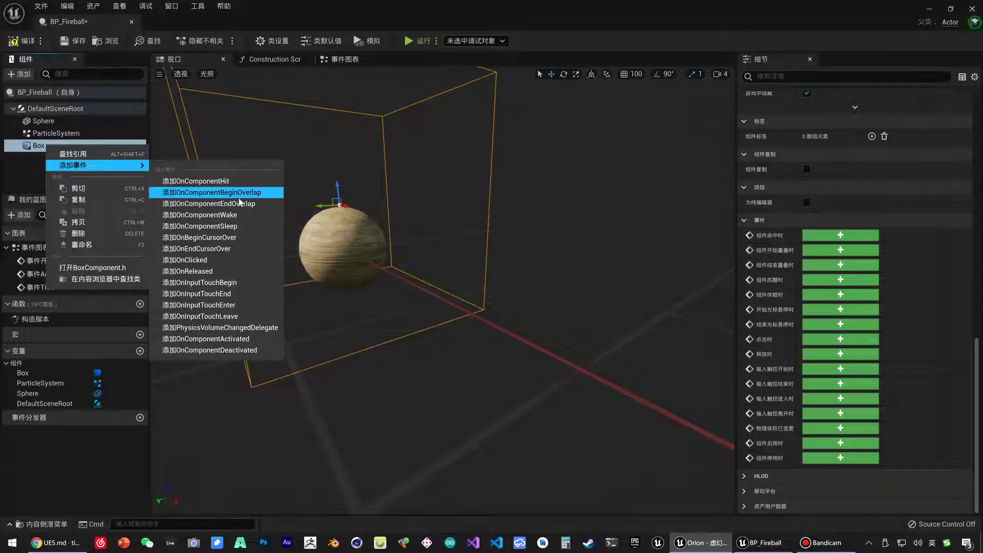
{"action": "left_click", "coordinate": [261, 194]}
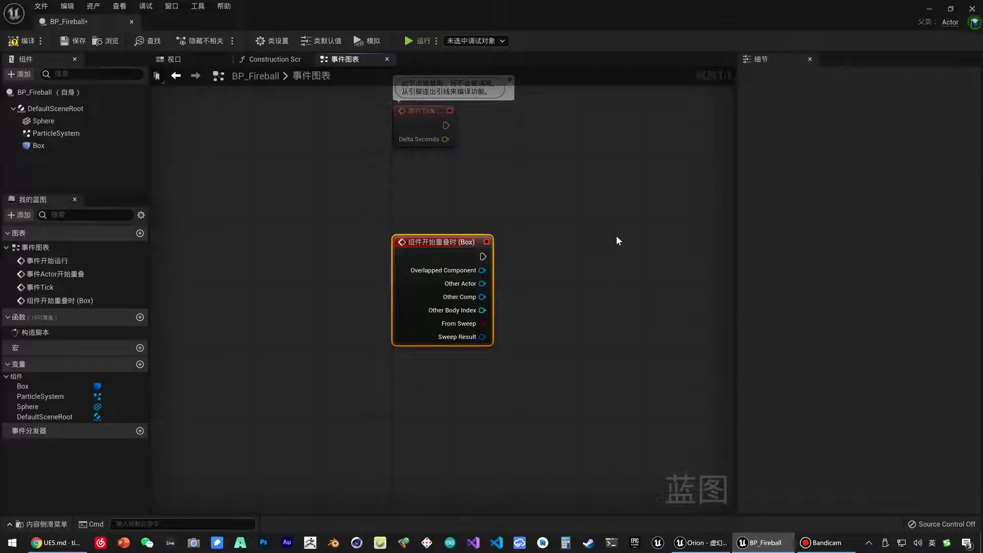
Step: Remove the stray Particle System reference node from the Event Graph
{"action": "left_click", "coordinate": [87, 129]}
{"action": "left_click_drag", "start_coordinate": [535, 319], "coordinate": [535, 320]}
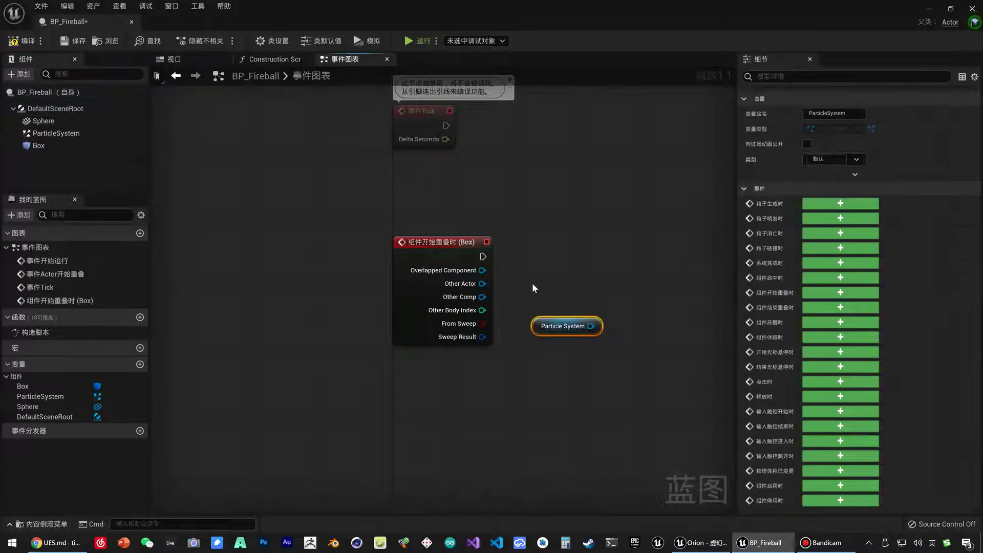
{"action": "key", "text": "Delete"}
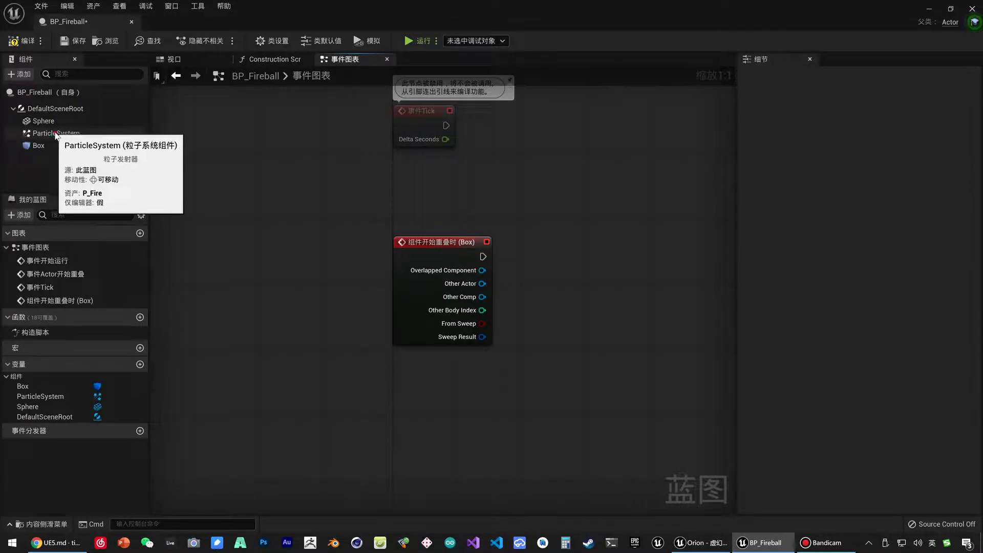
Step: Rename the ParticleSystem component to P_Fire
{"action": "left_click", "coordinate": [79, 138]}
{"action": "right_click", "coordinate": [79, 139]}
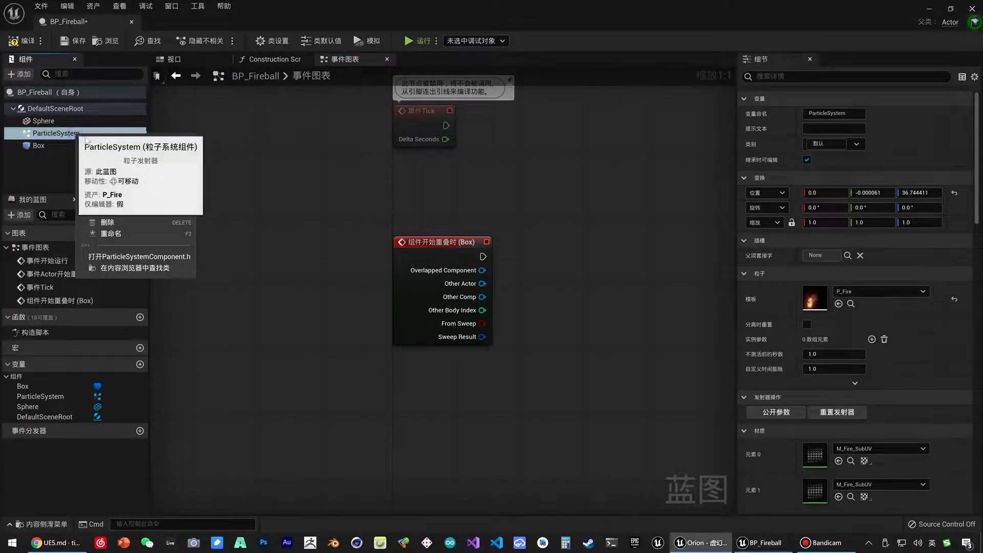
{"action": "left_click", "coordinate": [121, 235]}
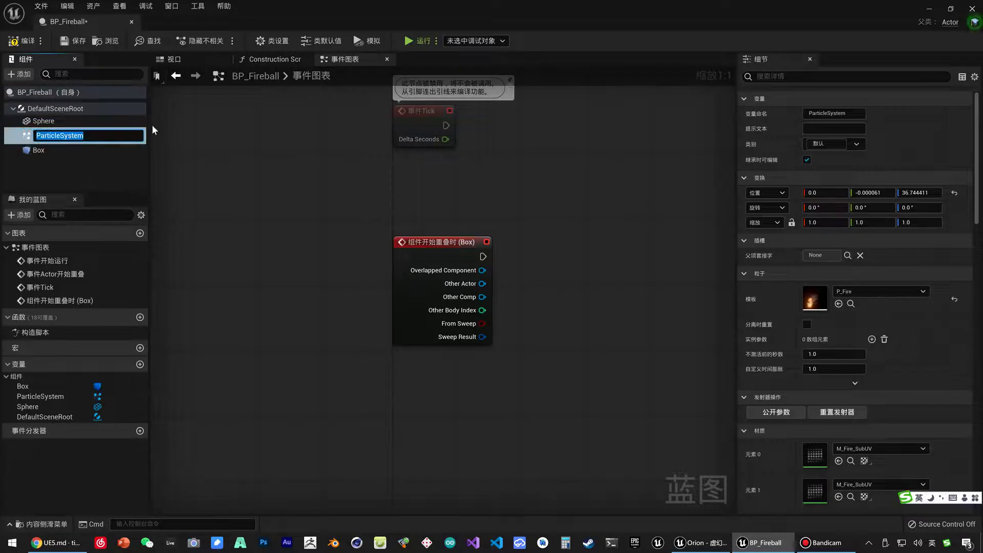
{"action": "type", "text": "Fire"}
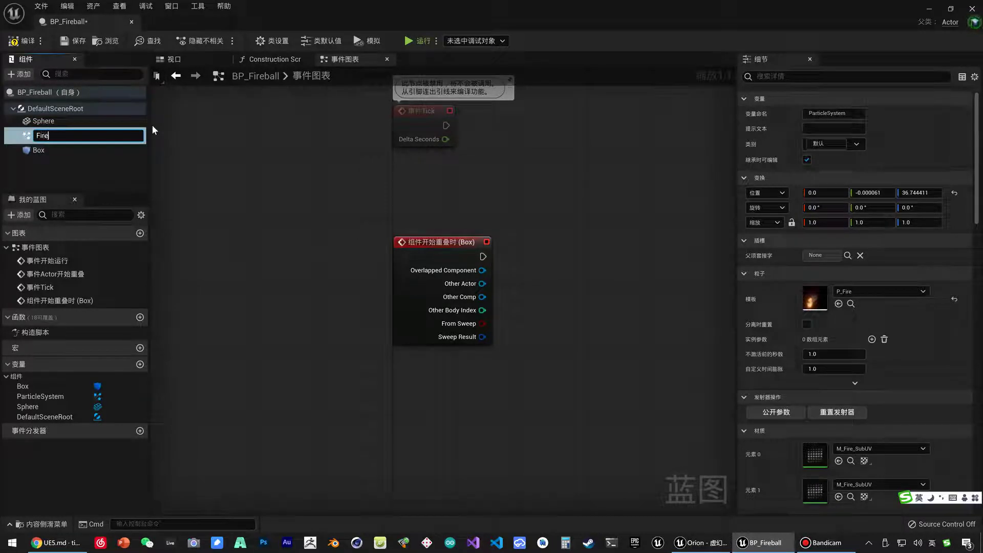
{"action": "key", "text": "Home"}
{"action": "type", "text": "P"}
{"action": "type", "text": "_"}
{"action": "key", "text": "Return"}
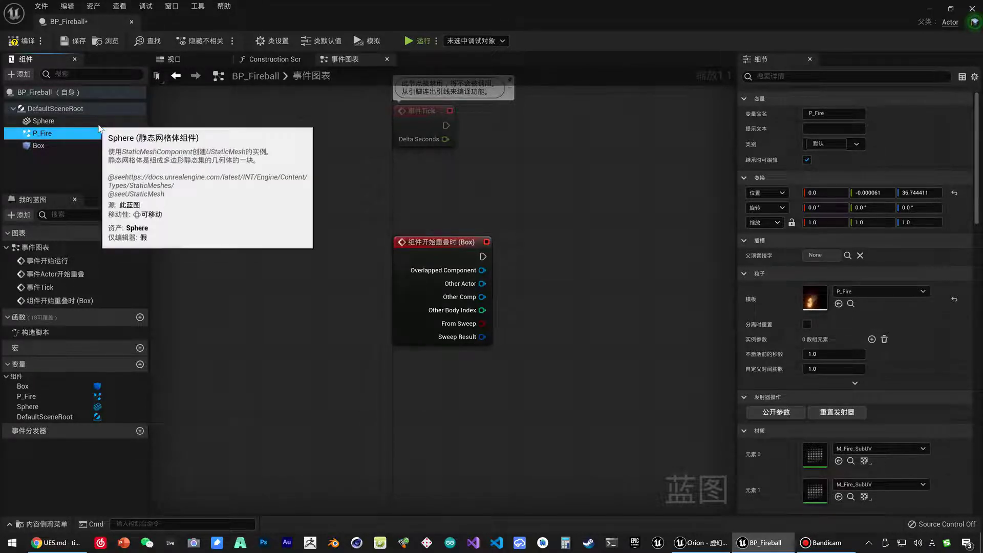
Step: Wire the Box begin-overlap event to a Set Visibility node targeting P_Fire
{"action": "mouse_move", "coordinate": [76, 132]}
{"action": "left_mouse_down"}
{"action": "mouse_move", "coordinate": [566, 323]}
{"action": "mouse_move", "coordinate": [622, 280]}
{"action": "left_mouse_up"}
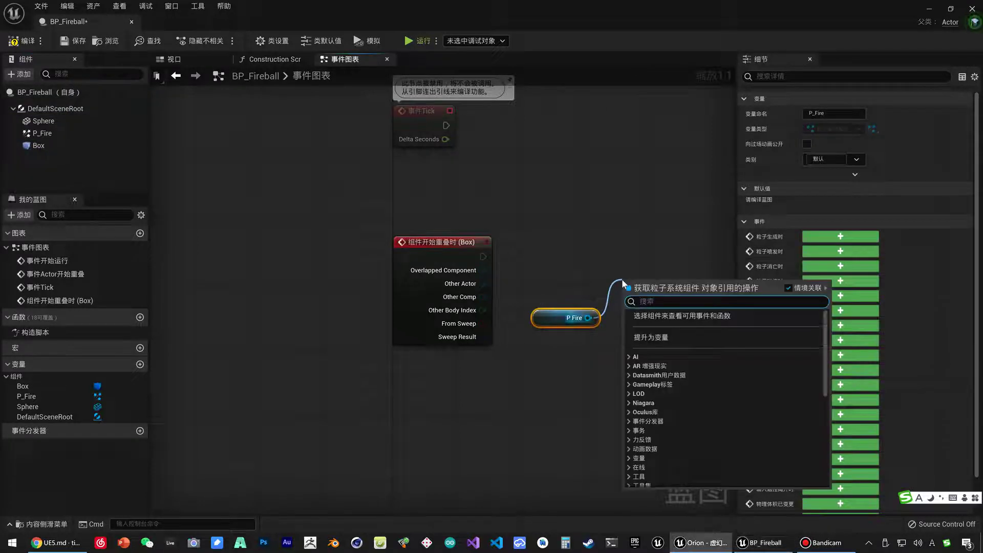
{"action": "type", "text": "SET VIS"}
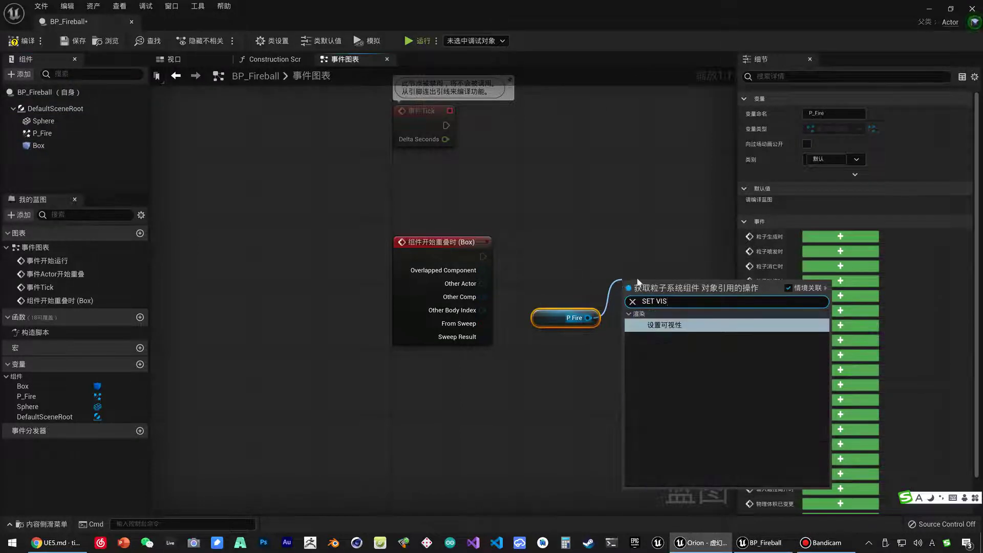
{"action": "left_click", "coordinate": [664, 326]}
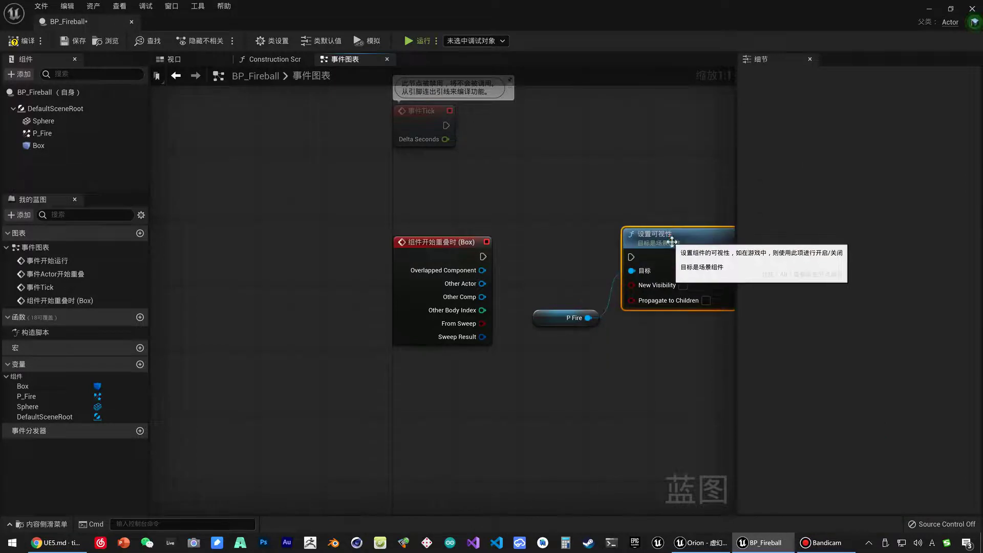
{"action": "left_click_drag", "start_coordinate": [484, 257], "coordinate": [632, 257]}
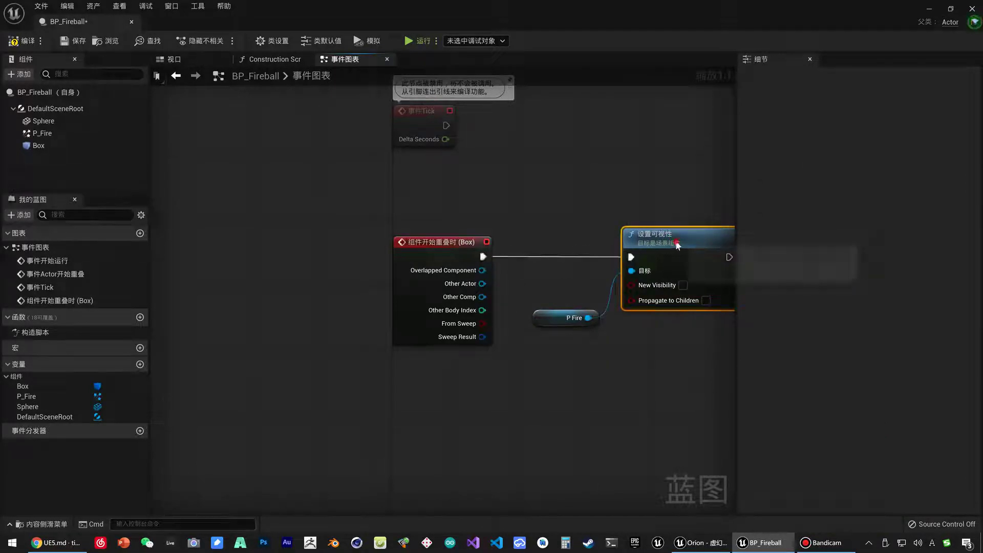
{"action": "right_click_drag", "start_coordinate": [524, 312], "coordinate": [421, 320]}
{"action": "left_click_drag", "start_coordinate": [451, 325], "coordinate": [443, 309]}
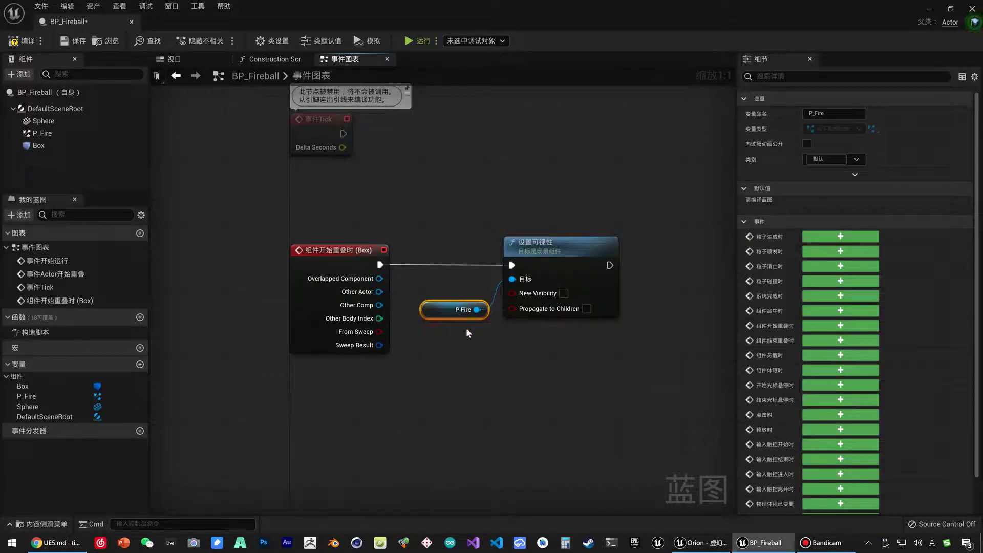
{"action": "right_click_drag", "start_coordinate": [468, 351], "coordinate": [305, 309]}
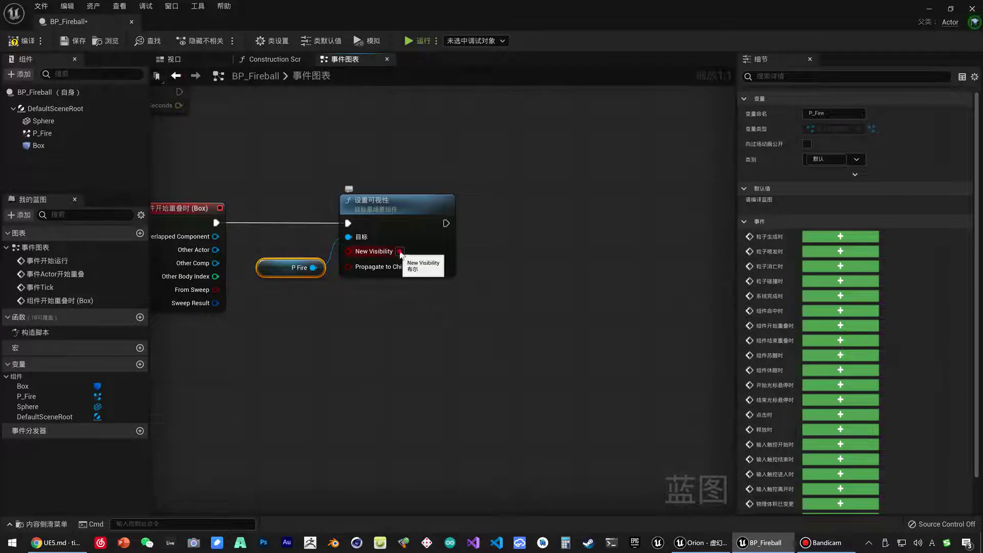
{"action": "right_click_drag", "start_coordinate": [440, 450], "coordinate": [538, 451]}
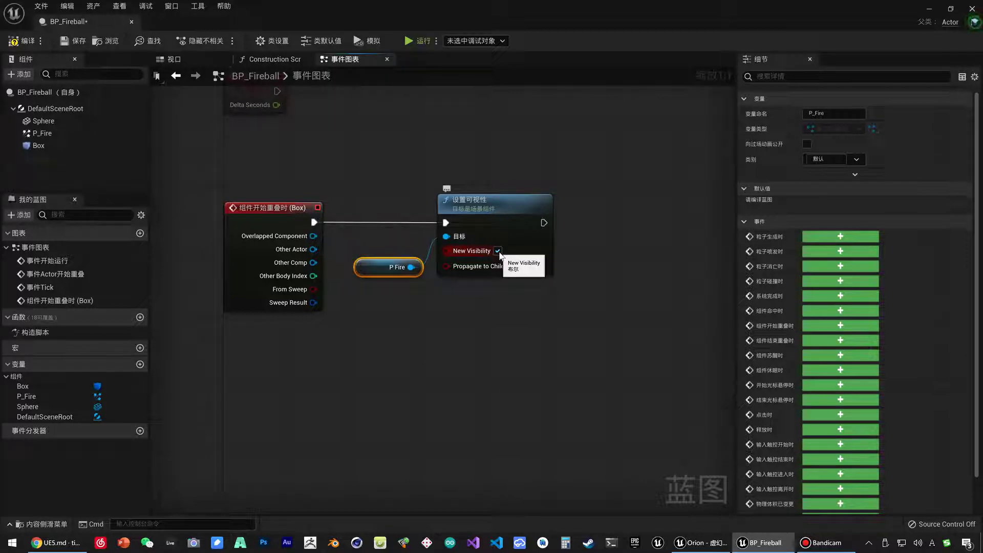
{"action": "left_click", "coordinate": [27, 146]}
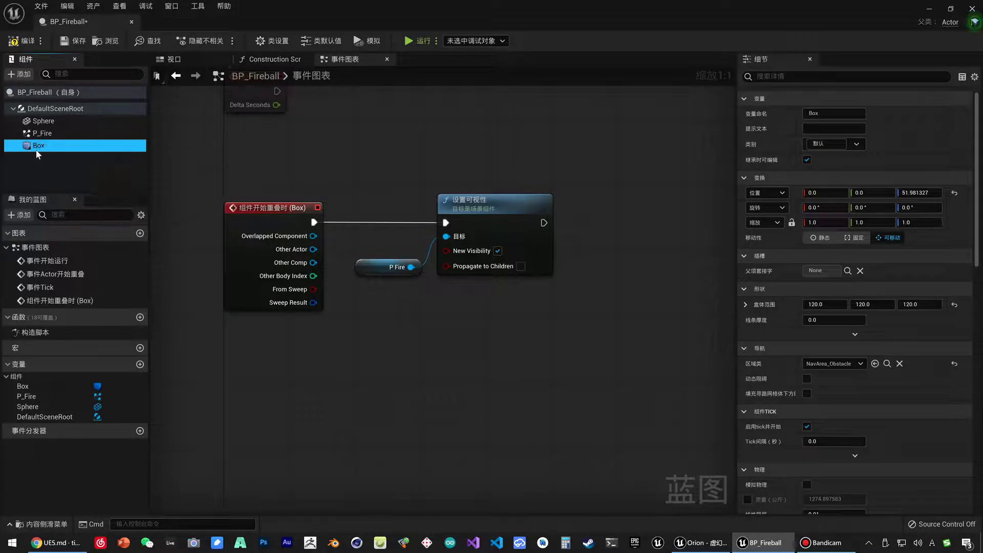
Step: Add an On Component End Overlap (Box) event and move the P_Fire node between both events
{"action": "scroll", "coordinate": [831, 365], "scroll_direction": "down", "scroll_amount": 5}
{"action": "scroll", "coordinate": [832, 364], "scroll_direction": "down", "scroll_amount": 5}
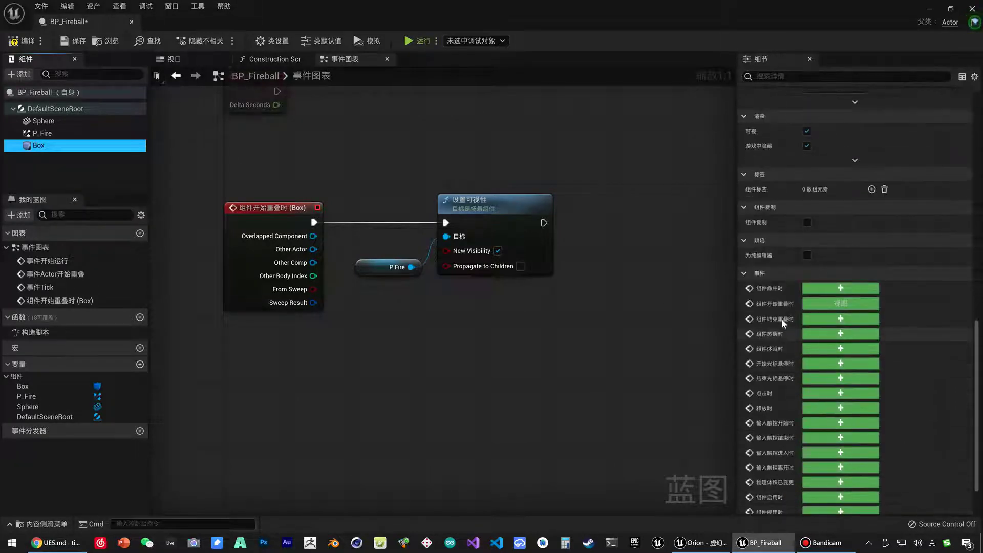
{"action": "left_click", "coordinate": [822, 320]}
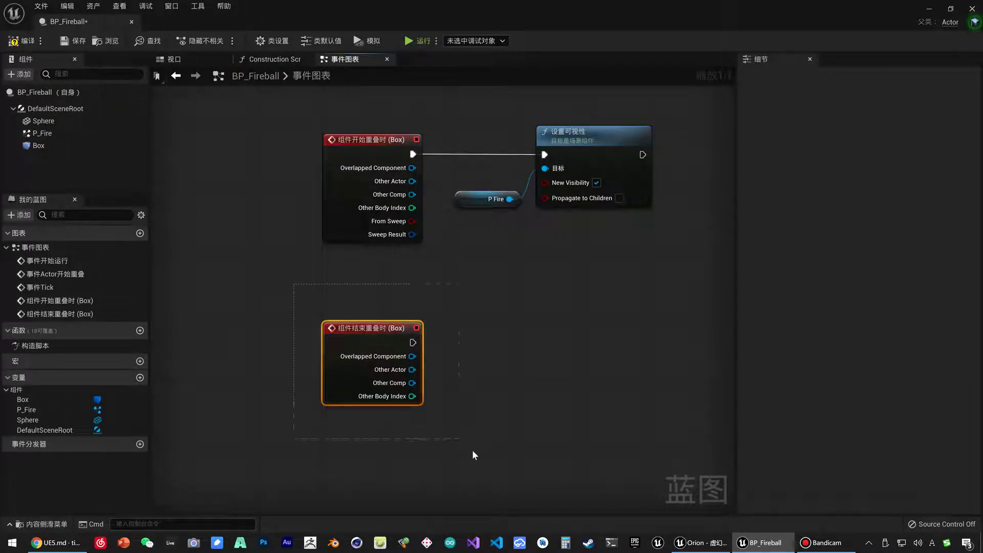
{"action": "left_click_drag", "start_coordinate": [489, 200], "coordinate": [464, 257]}
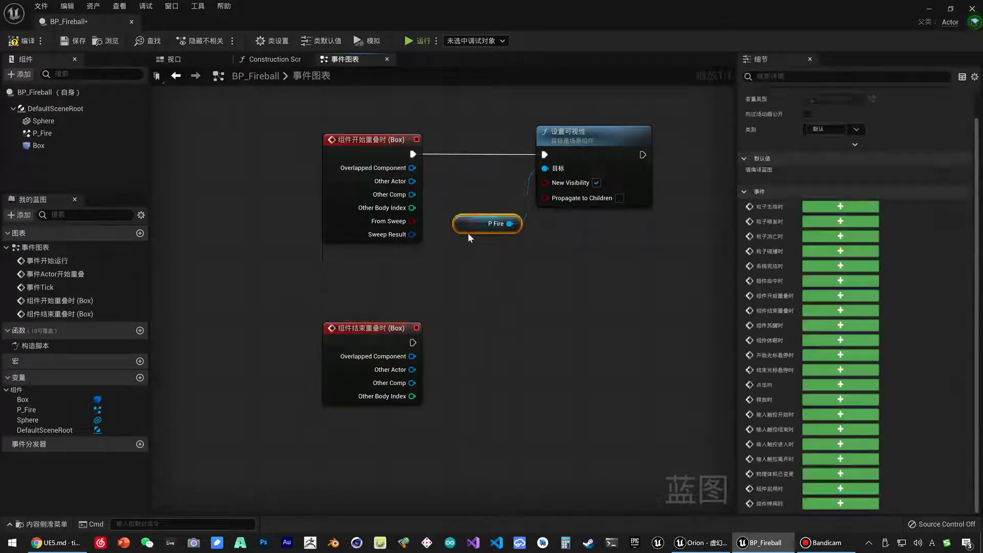
Step: Duplicate the Set Visibility node and connect P_Fire to the copy's Target
{"action": "left_click", "coordinate": [596, 186]}
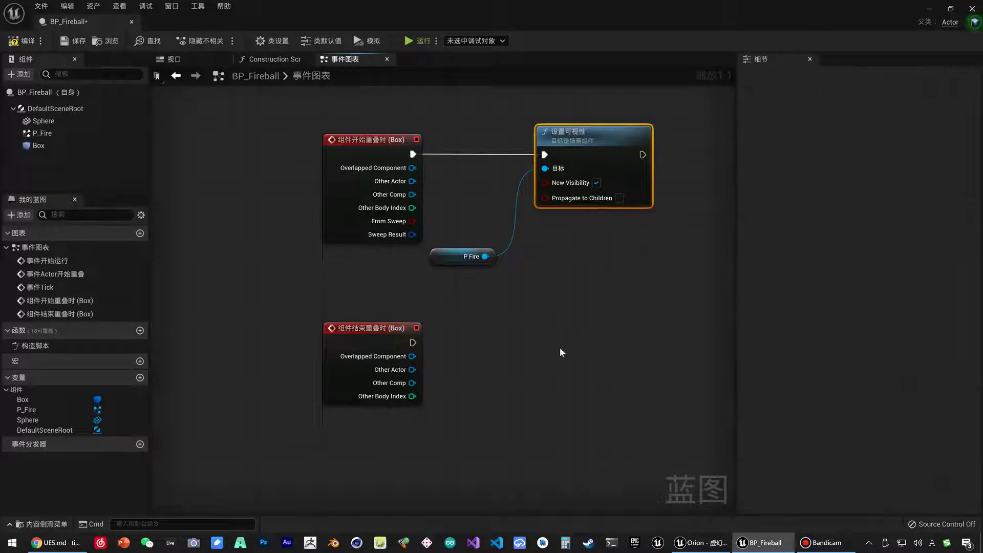
{"action": "key", "text": "ctrl+c"}
{"action": "key", "text": "ctrl+v"}
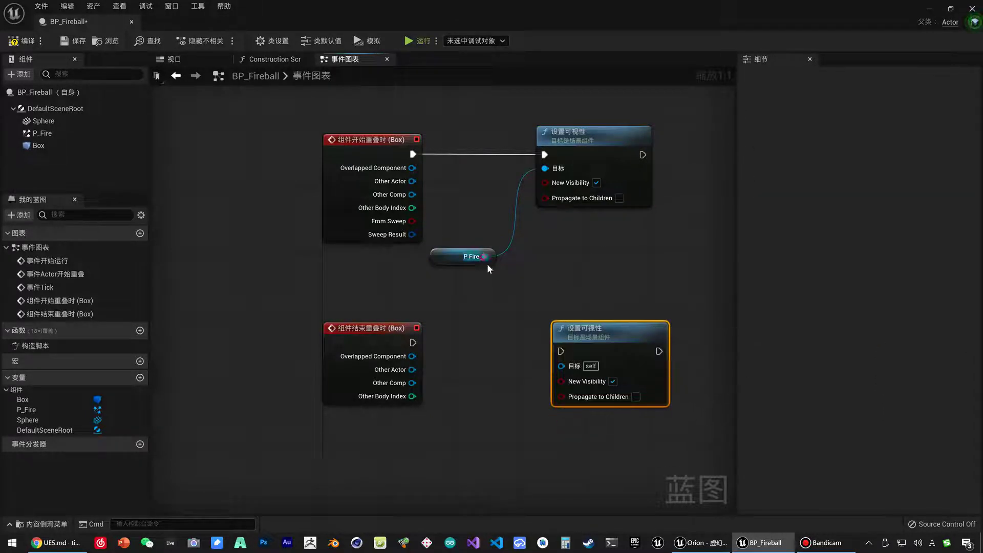
{"action": "left_click_drag", "start_coordinate": [485, 257], "coordinate": [561, 365]}
{"action": "left_click", "coordinate": [515, 402]}
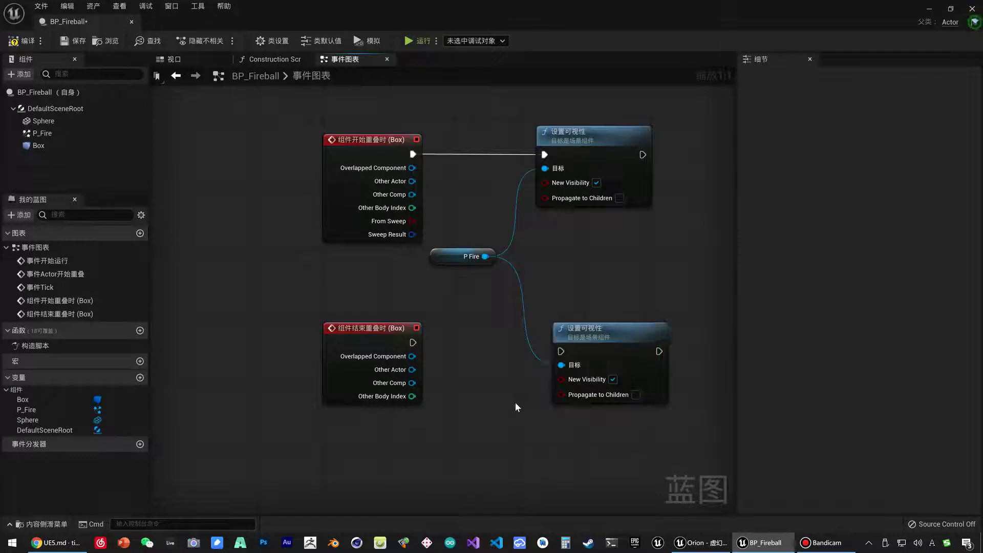
{"action": "mouse_move", "coordinate": [600, 333]}
{"action": "left_mouse_down"}
{"action": "mouse_move", "coordinate": [582, 333]}
{"action": "mouse_move", "coordinate": [593, 332]}
{"action": "left_mouse_up"}
{"action": "left_click", "coordinate": [467, 261]}
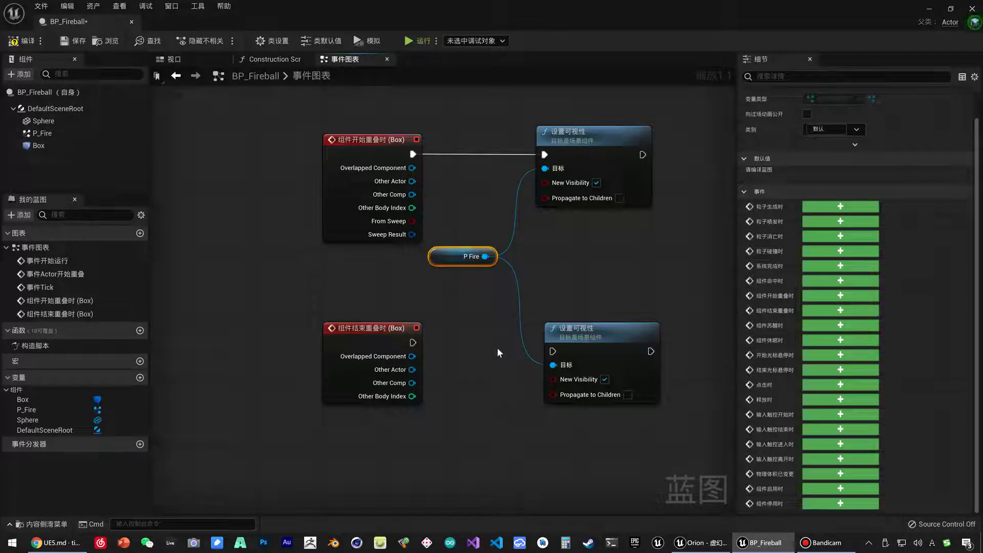
Step: Untick New Visibility on the copy, wire it to the end-overlap event, and save BP_Fireball
{"action": "left_click", "coordinate": [604, 380]}
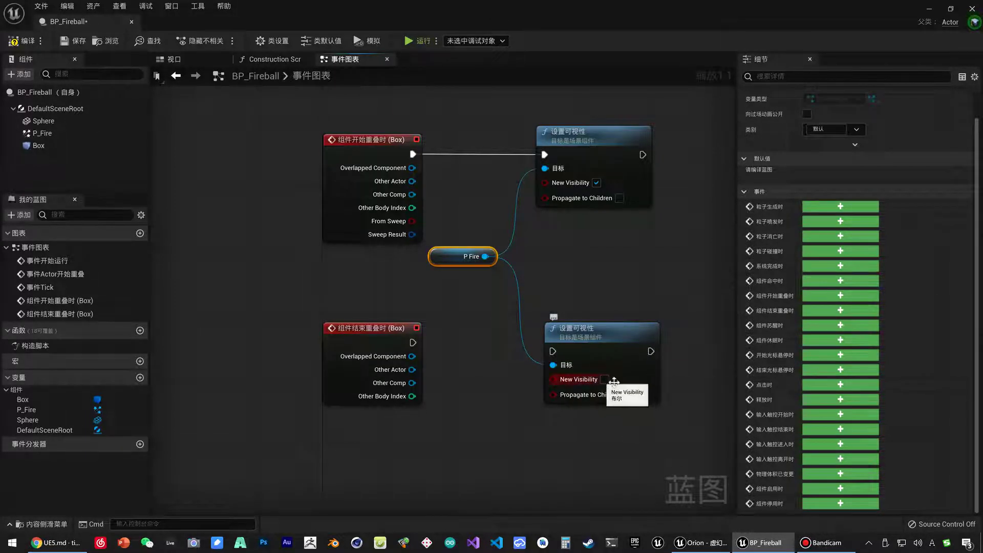
{"action": "mouse_move", "coordinate": [411, 342]}
{"action": "left_mouse_down"}
{"action": "mouse_move", "coordinate": [553, 351]}
{"action": "mouse_move", "coordinate": [592, 328]}
{"action": "left_mouse_up"}
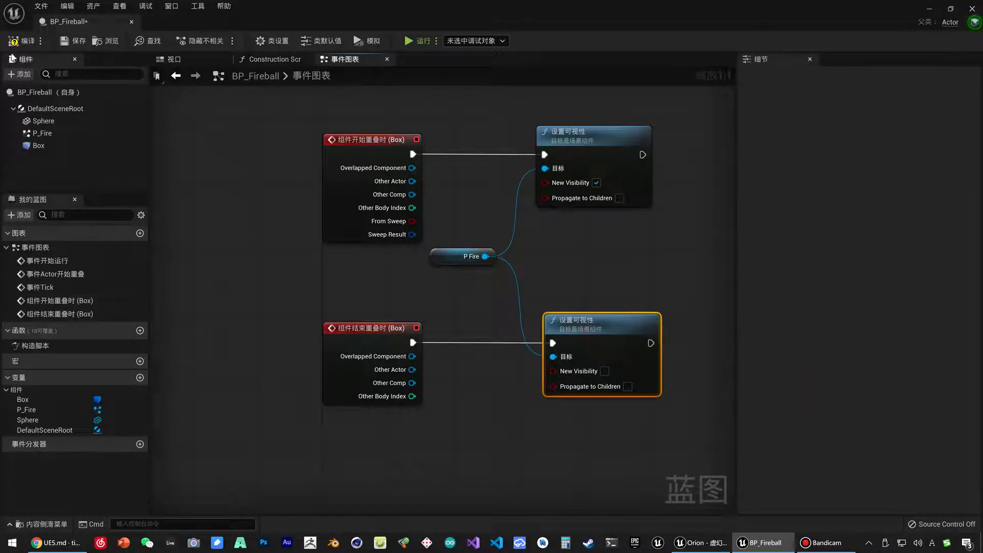
{"action": "left_click", "coordinate": [72, 40]}
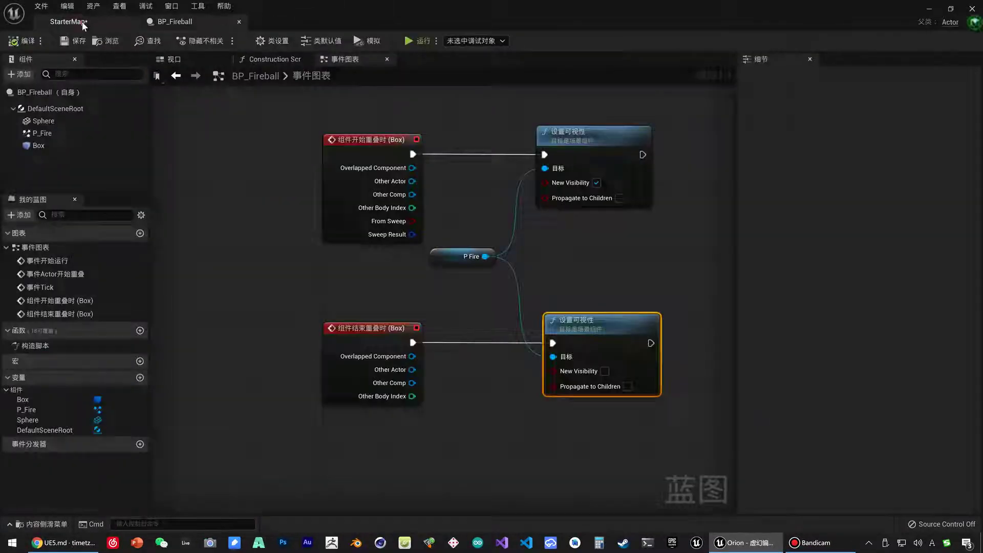
Step: Place BP_Fireball on StarterMap's textured platform, then play-test by walking the character into it
{"action": "left_click", "coordinate": [82, 22]}
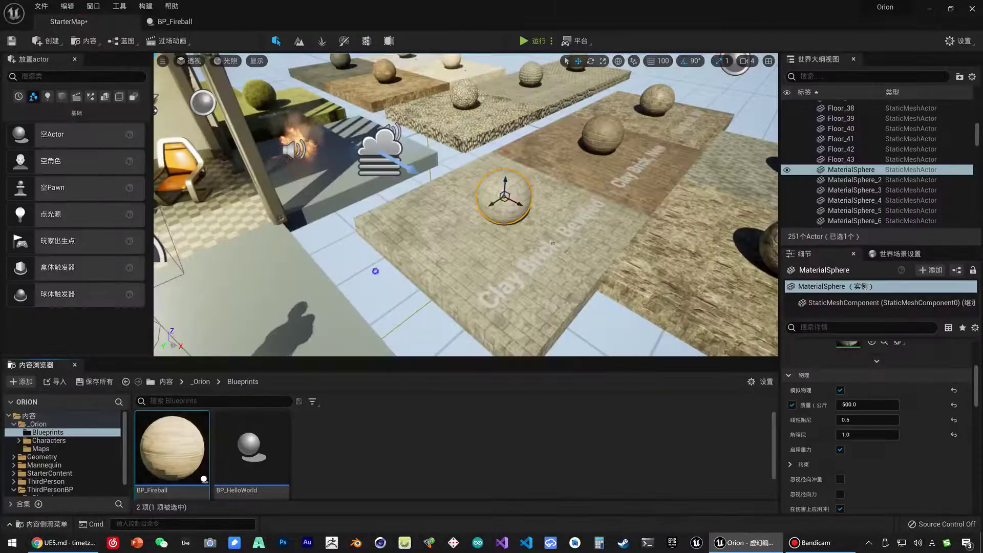
{"action": "mouse_move", "coordinate": [221, 460]}
{"action": "left_mouse_down"}
{"action": "mouse_move", "coordinate": [668, 266]}
{"action": "mouse_move", "coordinate": [680, 232]}
{"action": "left_mouse_up"}
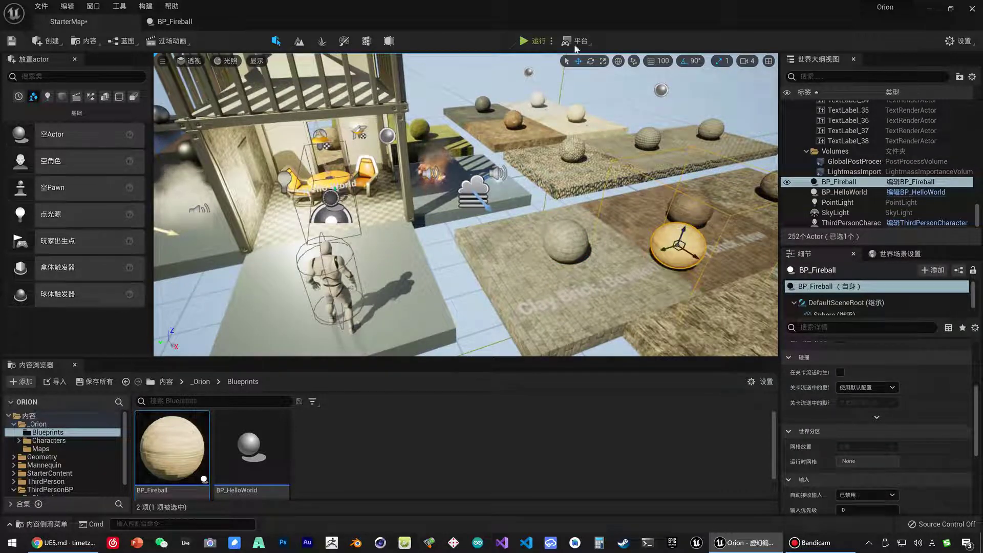
{"action": "left_click", "coordinate": [530, 47]}
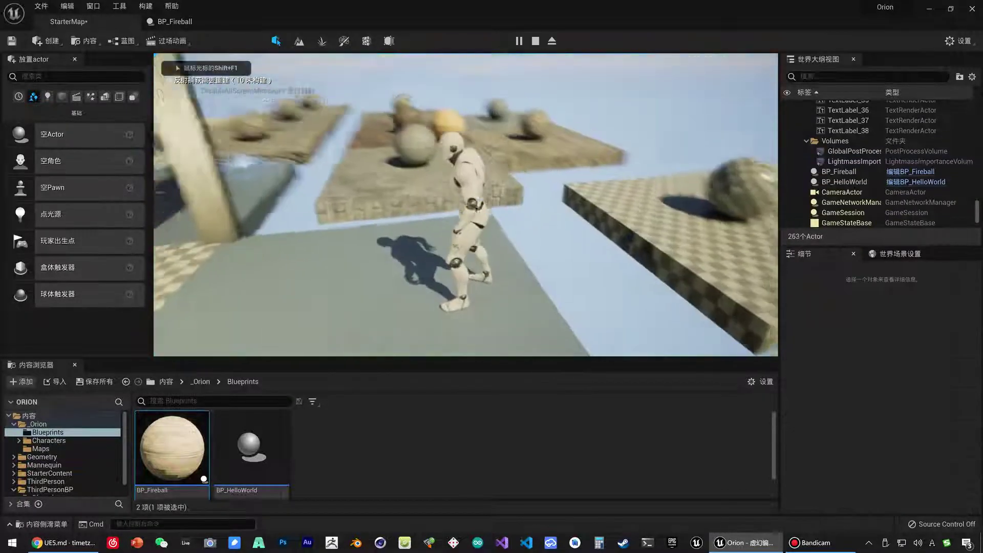
{"action": "key", "text": "w"}
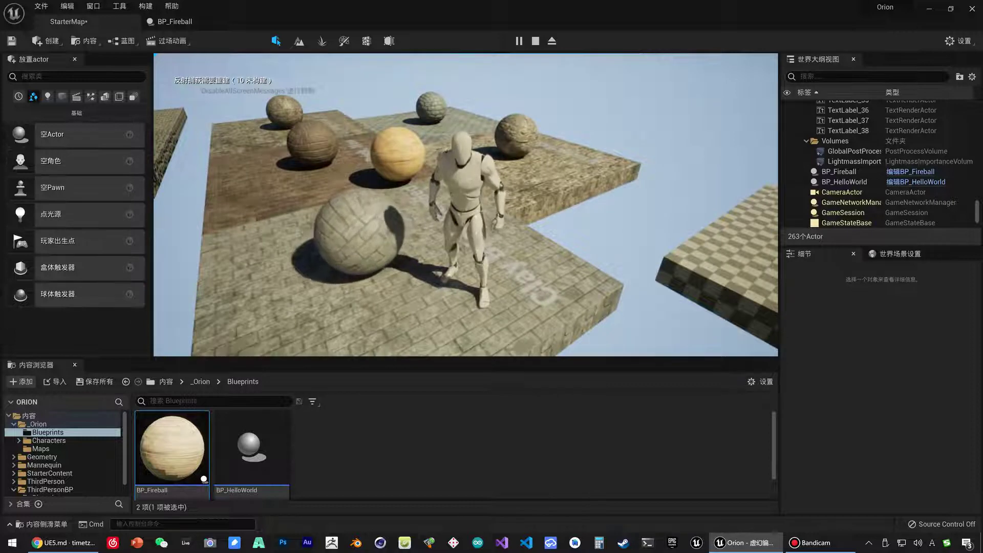
{"action": "key", "text": "w"}
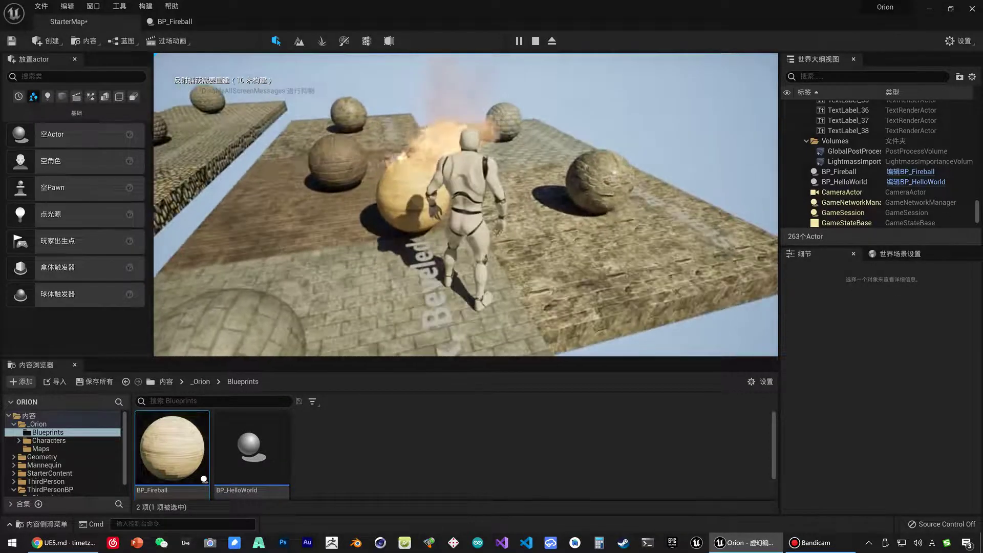